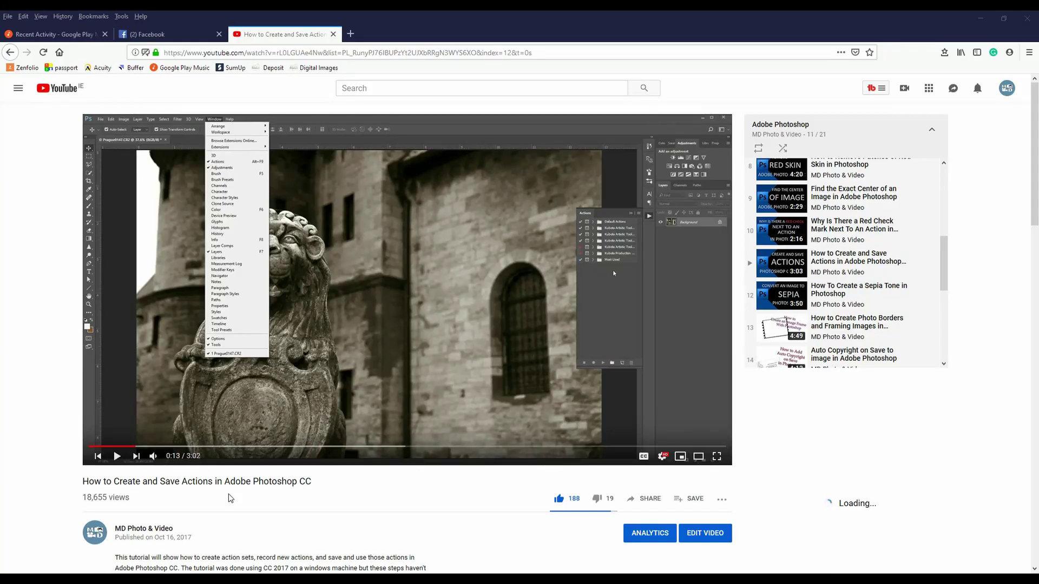
Scroll to the comment asking about batch-applying actions and highlight it.
scroll(229, 498, "down", 3)
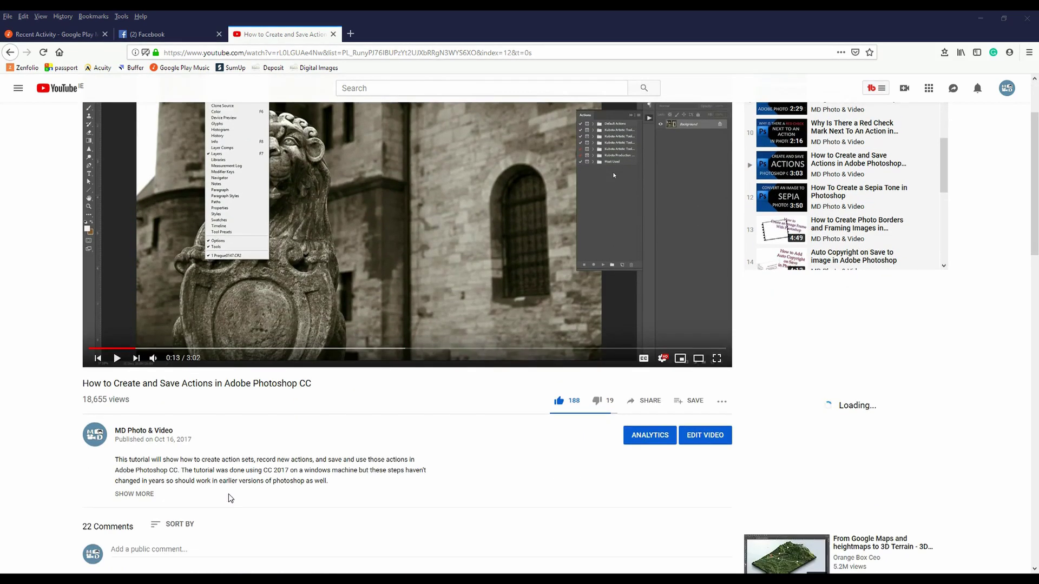
scroll(228, 494, "down", 3)
left_click_drag(125, 488, 312, 489)
left_click_drag(247, 490, 305, 490)
scroll(373, 494, "up", 5)
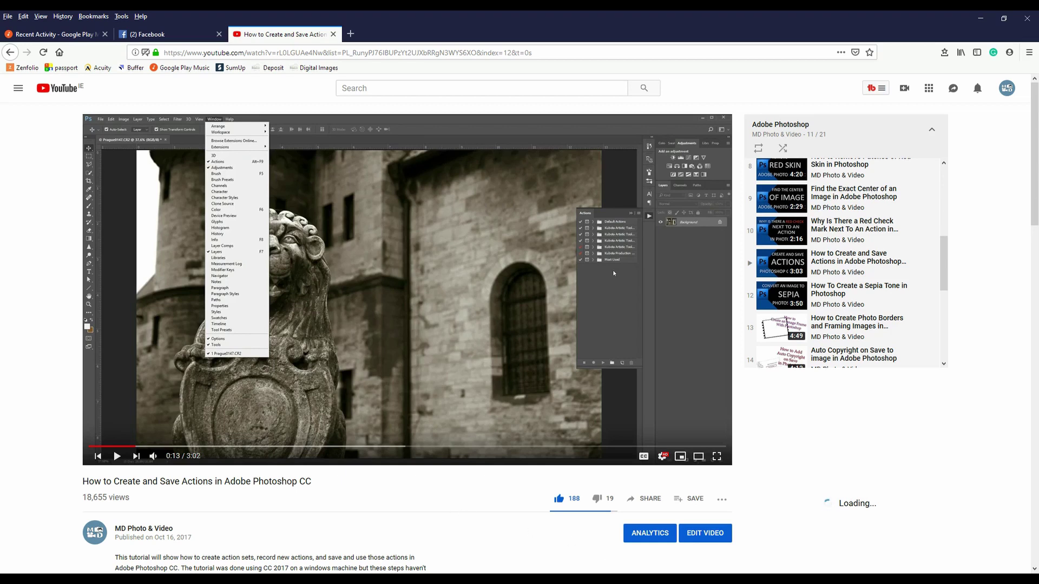
In Bridge, select all seven Batch Demo photos and send them to Photoshop's Batch command.
key("alt+Tab")
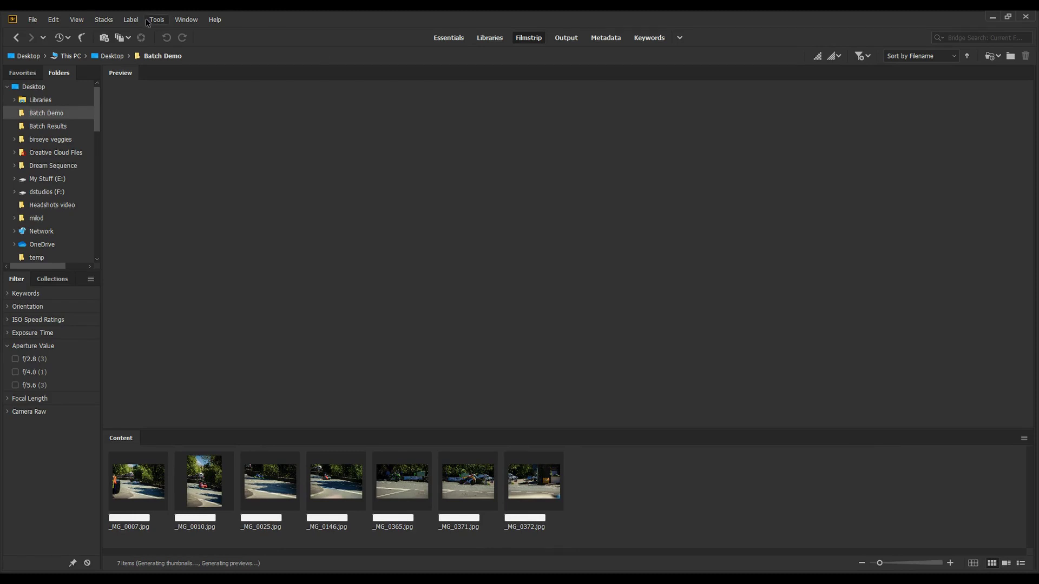
left_click(147, 489)
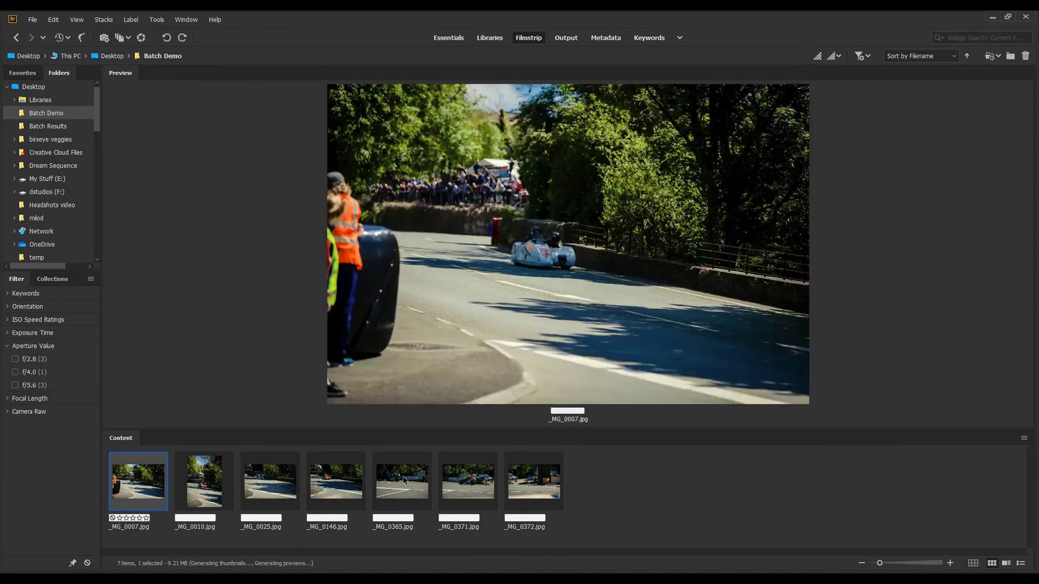
left_click(533, 483, "shift")
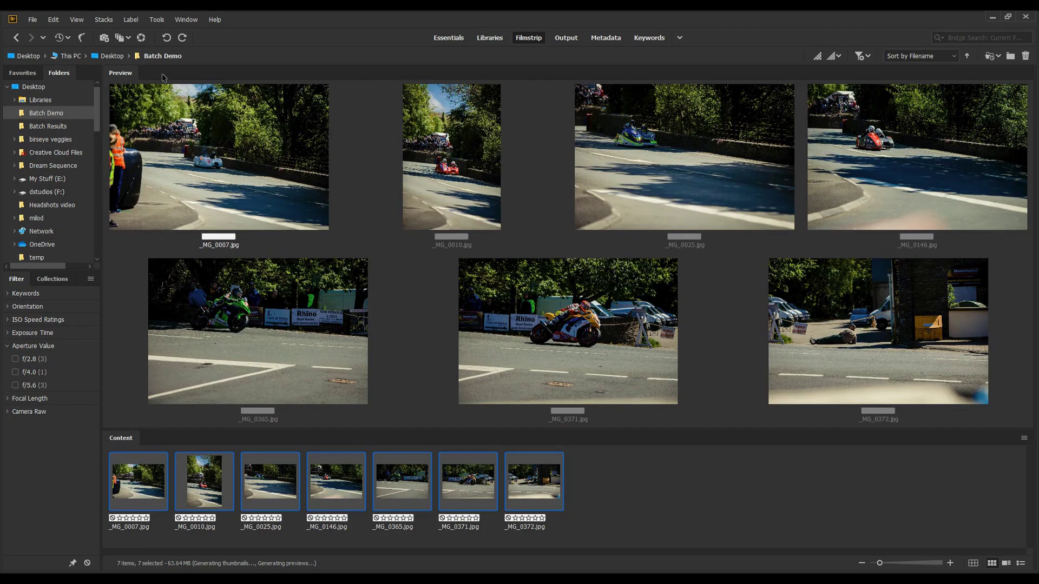
left_click(157, 20)
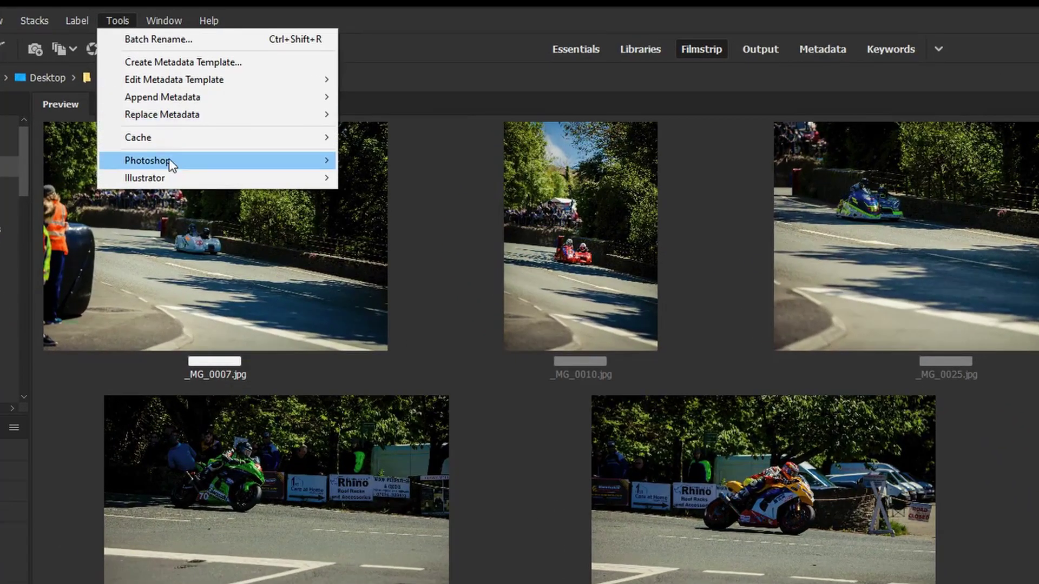
mouse_move(169, 162)
left_click(368, 161)
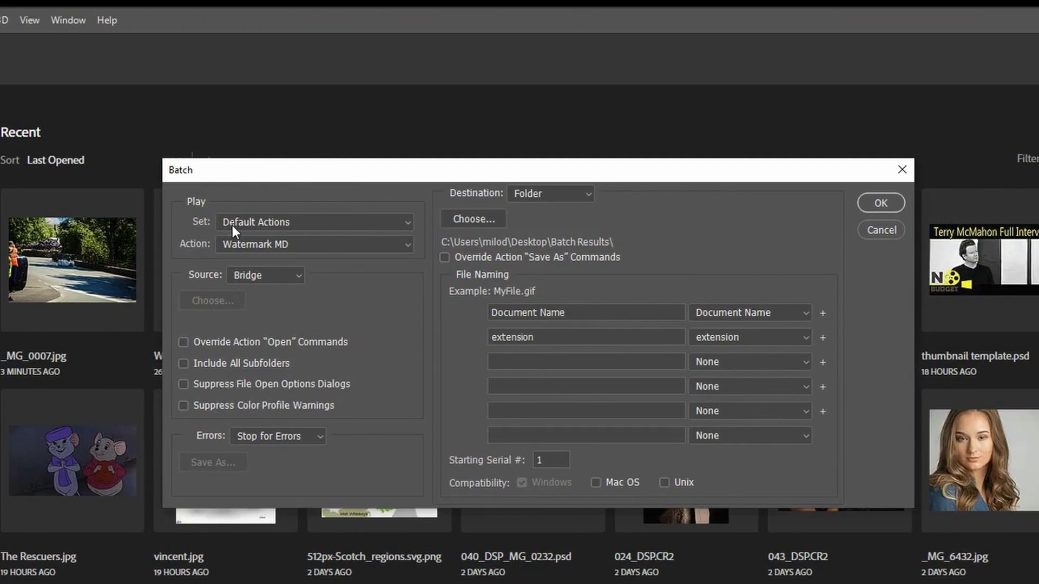
Choose the Sepia and save action from the Default Actions set.
left_click(232, 225)
left_click(241, 227)
left_click(241, 226)
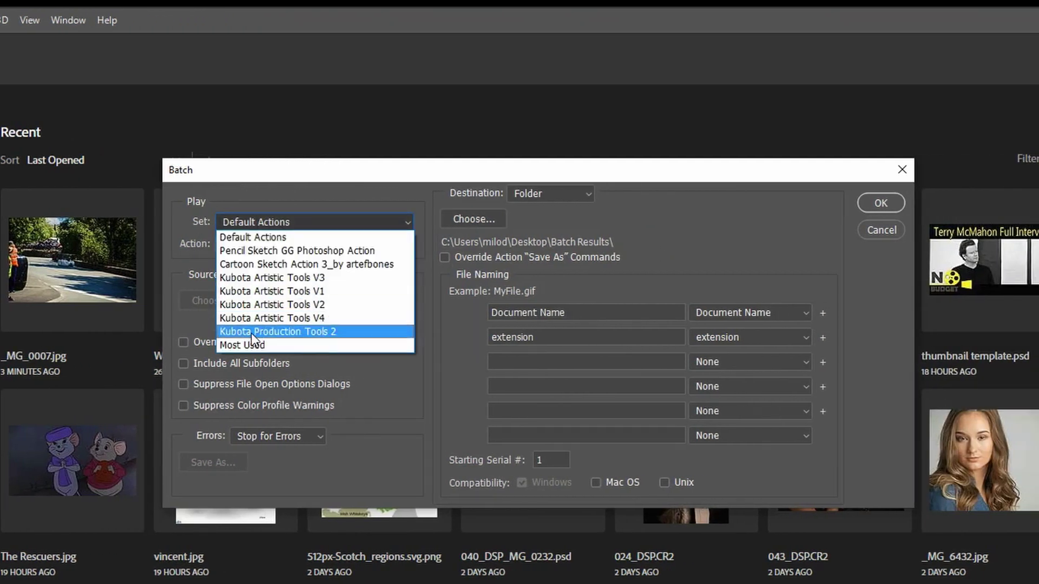
left_click(241, 242)
left_click(241, 242)
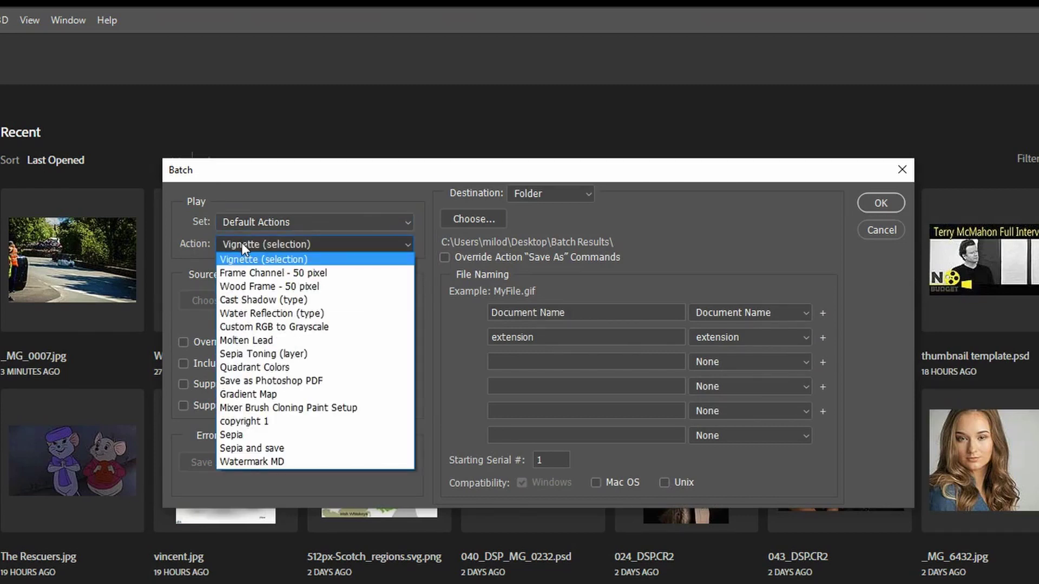
left_click(291, 449)
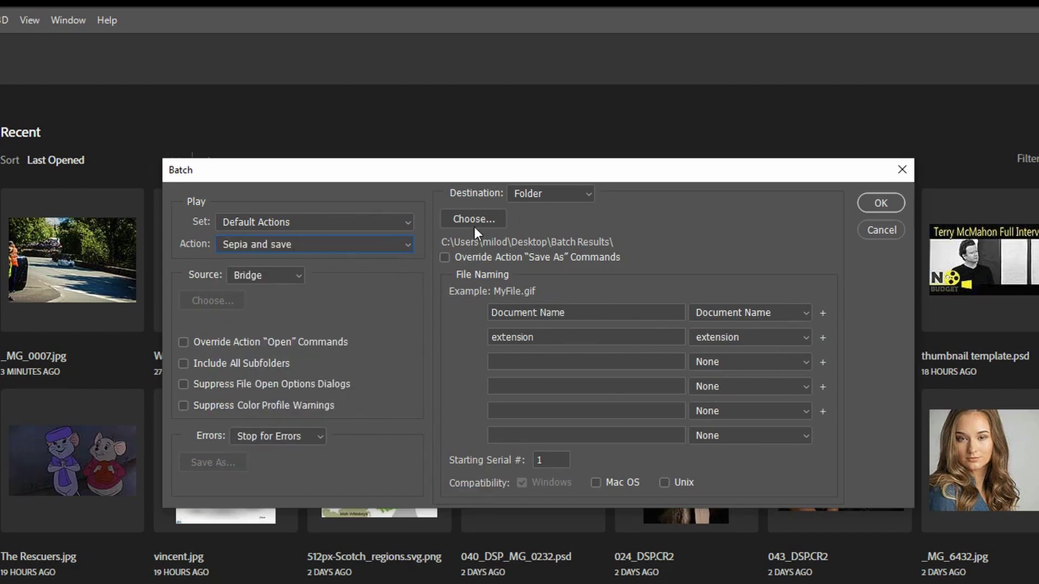
Set the destination to the Batch Results folder on the Desktop.
left_click(524, 198)
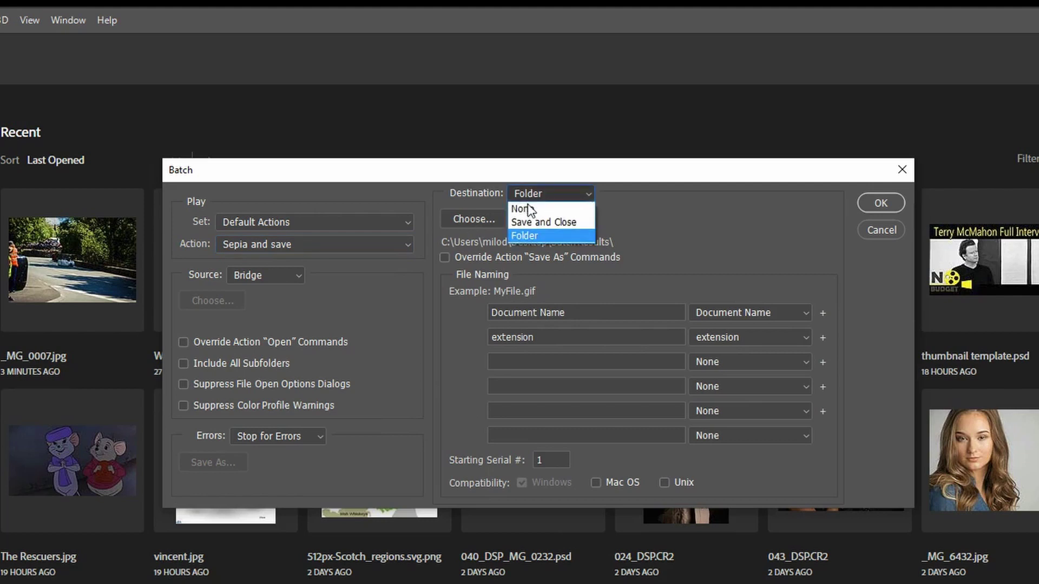
left_click(529, 236)
left_click(476, 221)
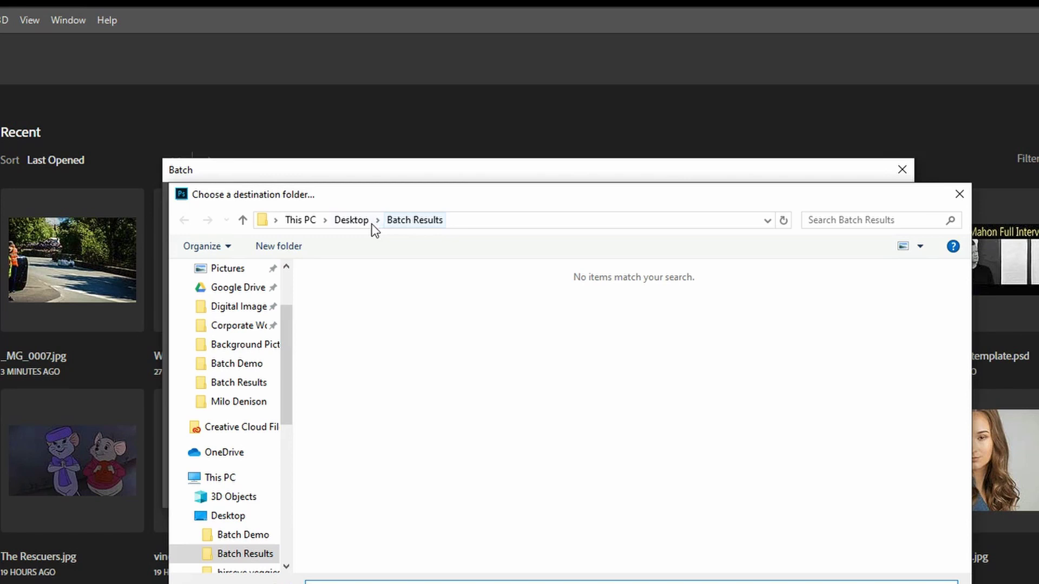
left_click(354, 221)
double_click(342, 311)
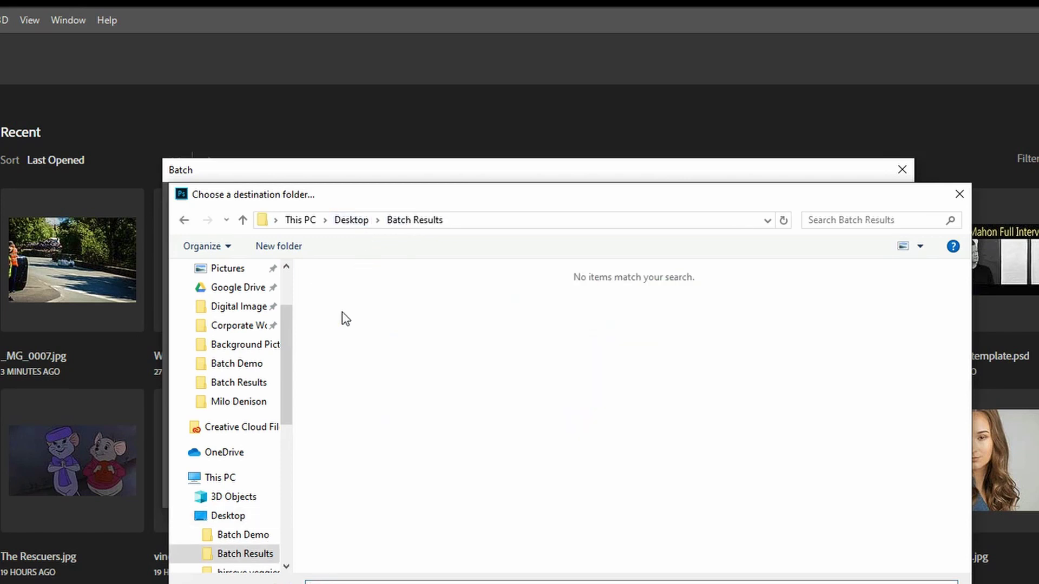
key("Return")
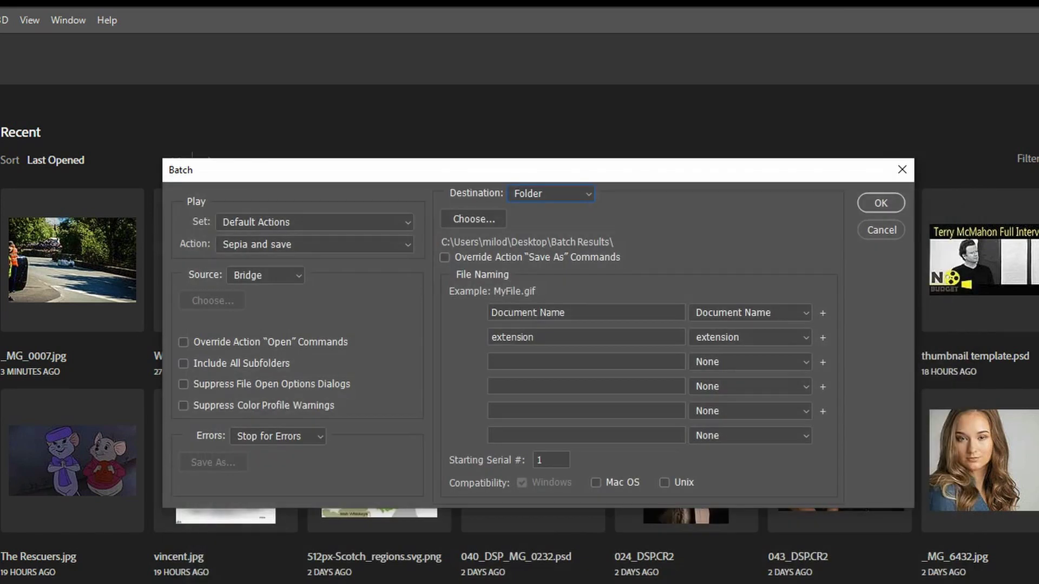
Run the Sepia and save batch on the seven selected photos.
left_click(881, 203)
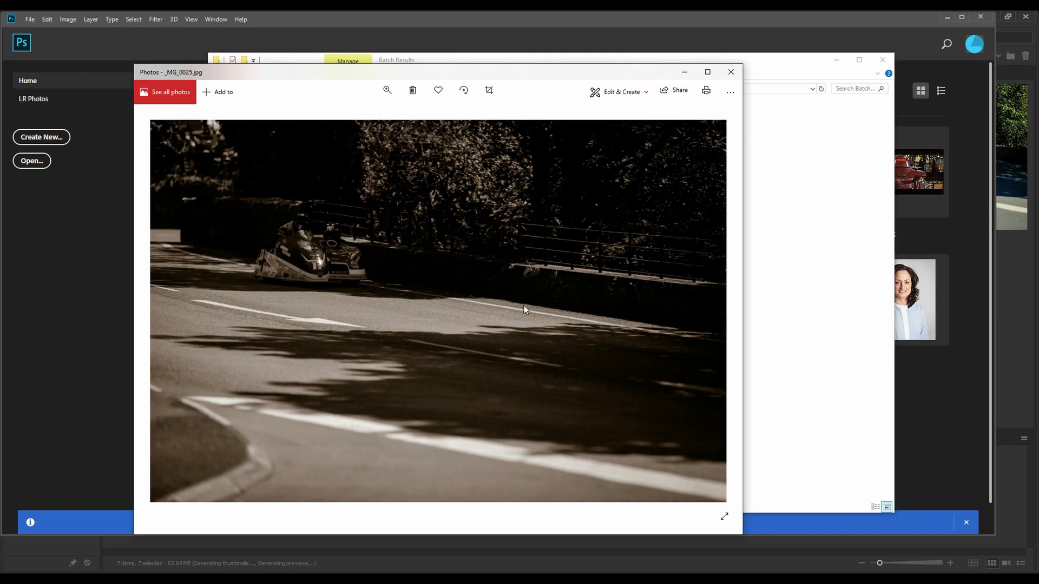
Close the Photos viewer and bring Photoshop's home screen forward.
left_click(731, 72)
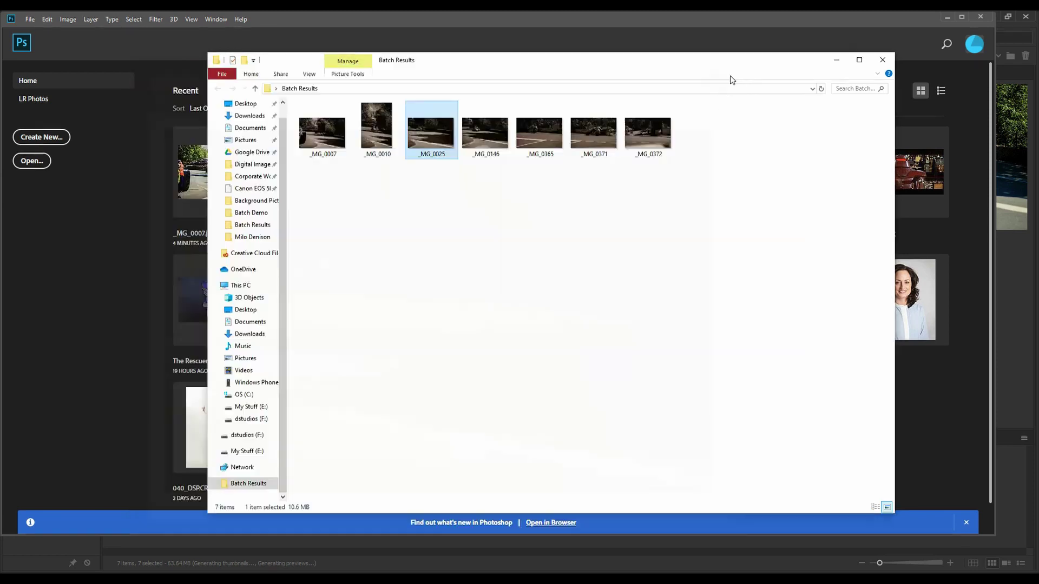
left_click(710, 26)
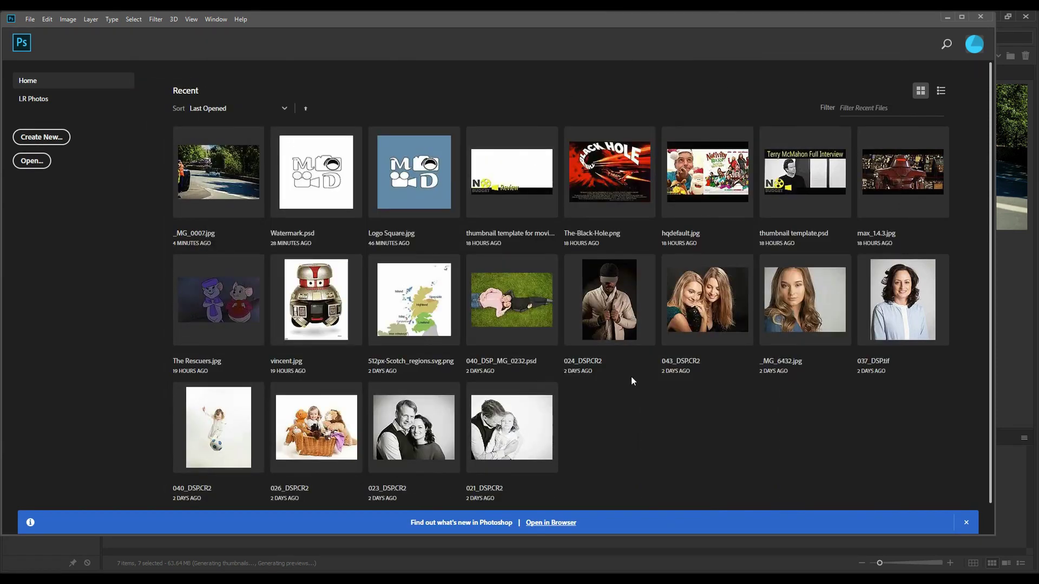
key("alt+Tab")
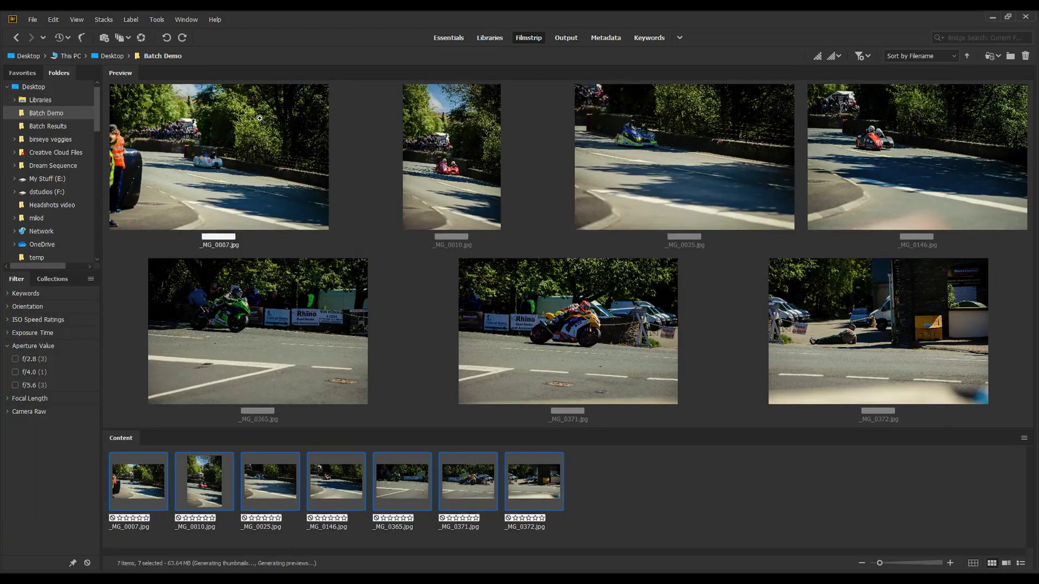
mouse_move(417, 580)
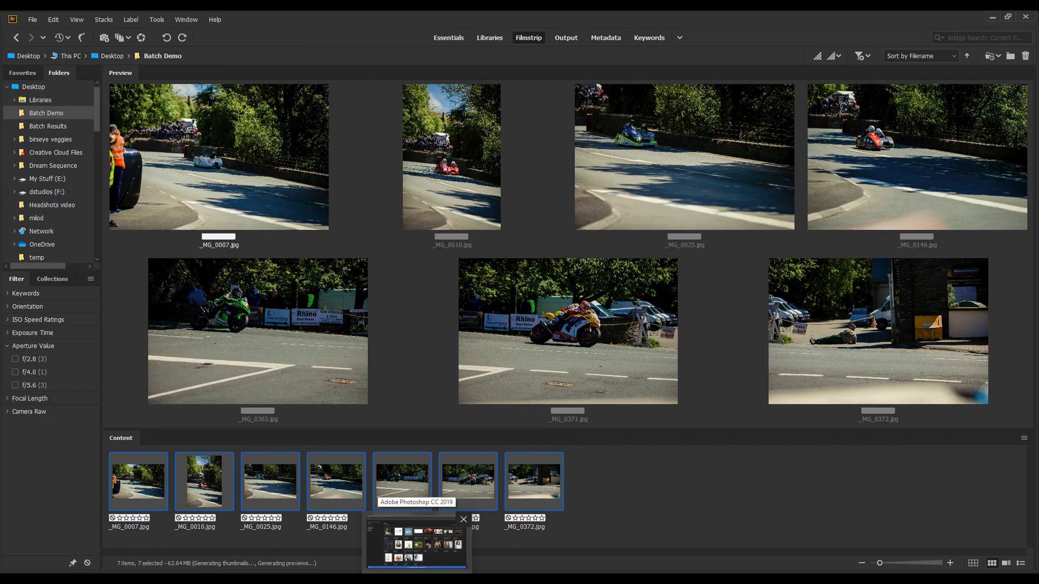
Delete all seven sepia images from the Batch Results folder, then return to Photoshop.
key("alt+Tab")
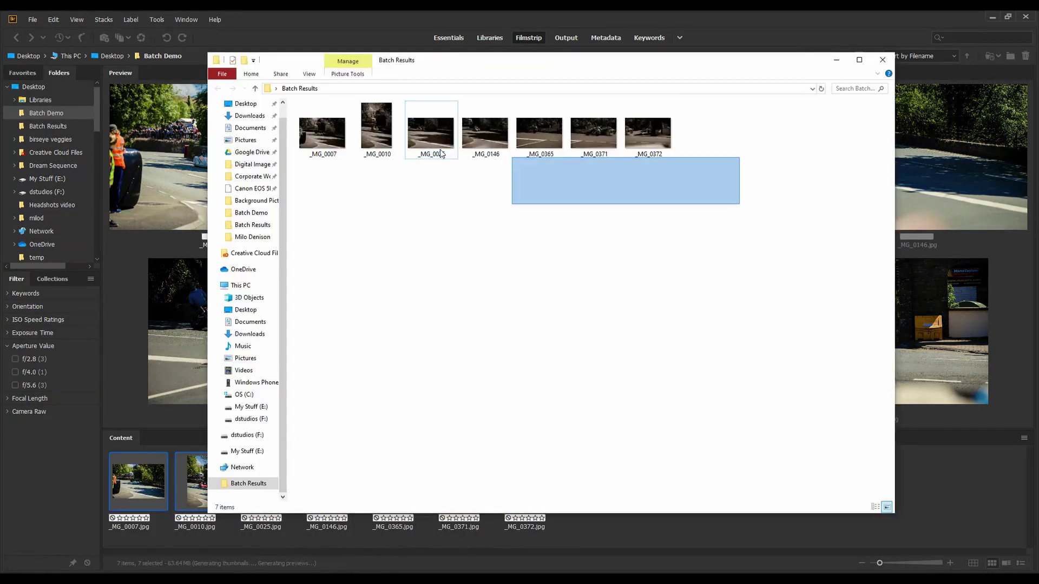
left_click_drag(441, 153, 319, 135)
key("Delete")
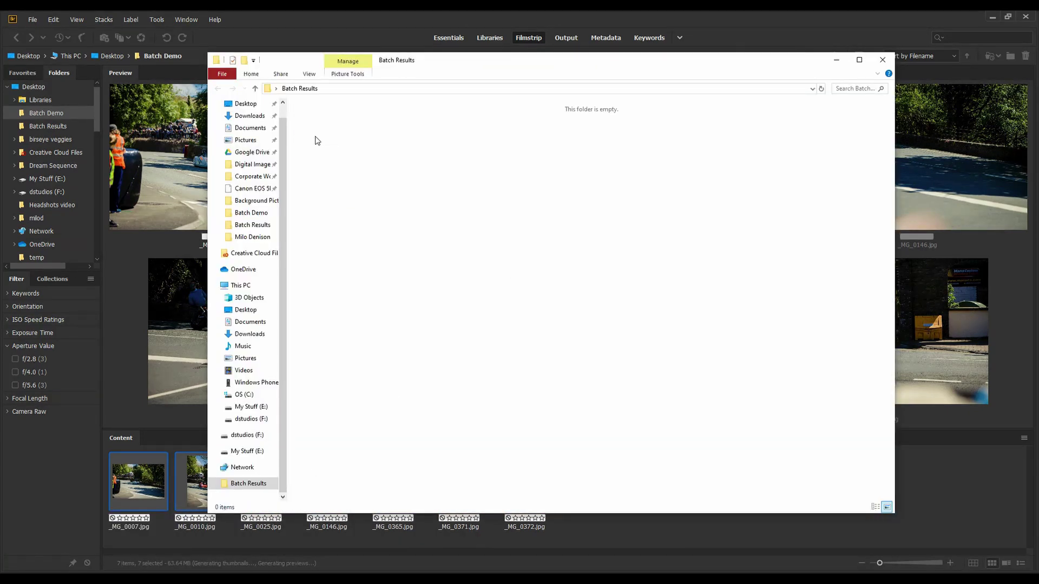
key("alt+Tab")
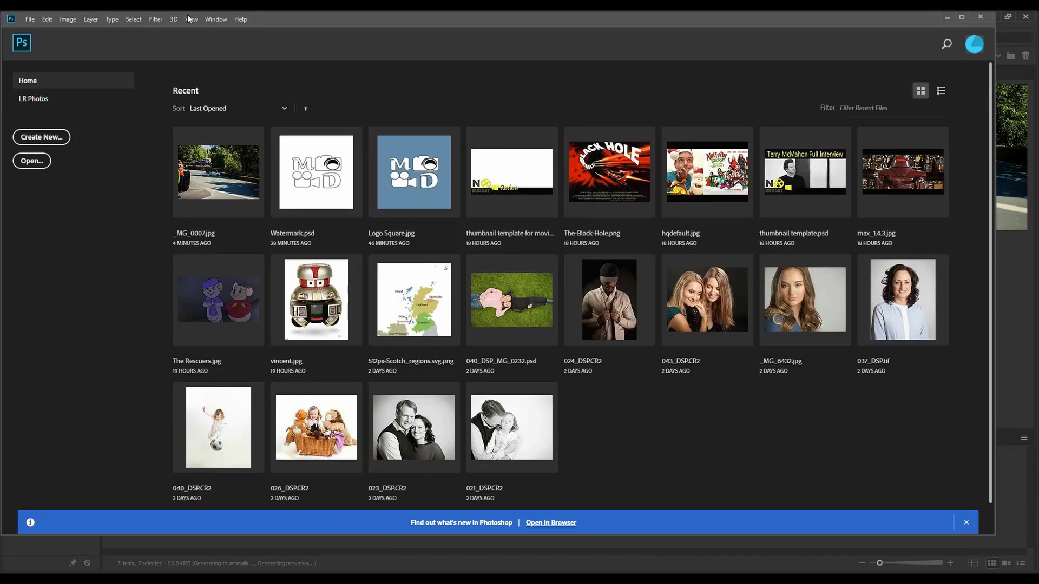
Reopen File > Automate > Batch, pick Watermark MD, and confirm Batch Results as output.
left_click(31, 19)
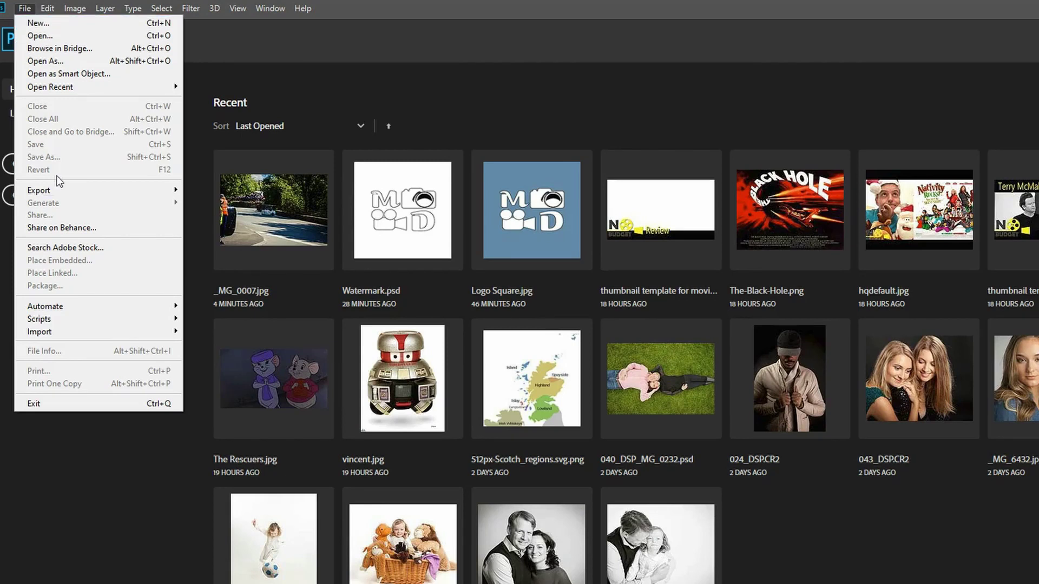
mouse_move(63, 304)
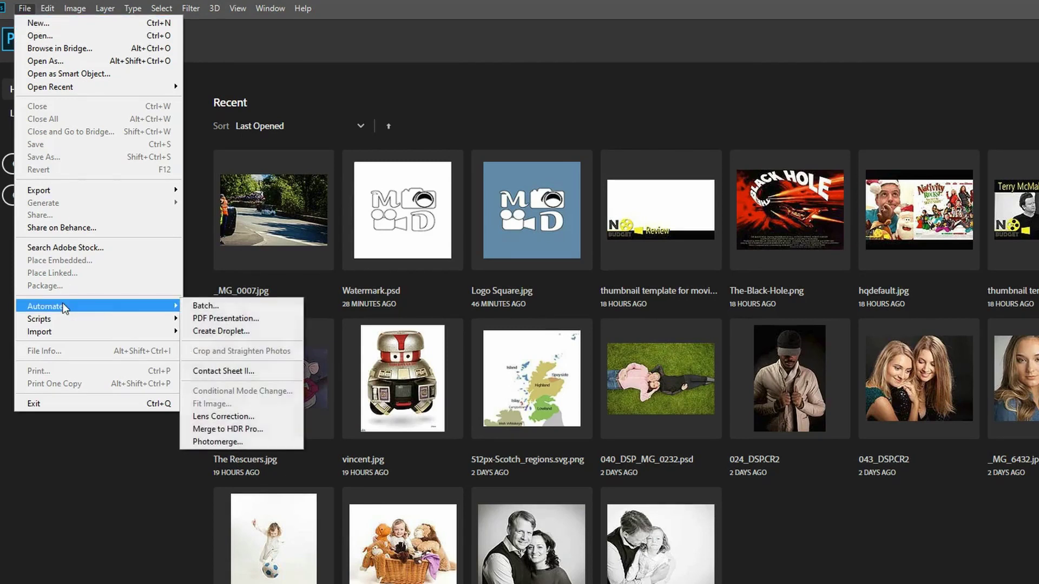
left_click(214, 307)
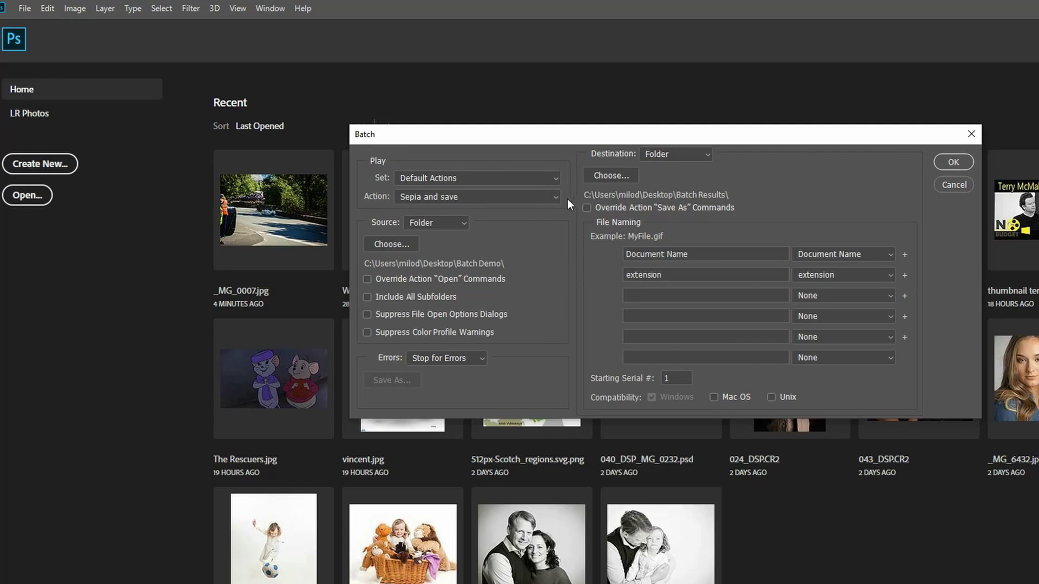
left_click(547, 196)
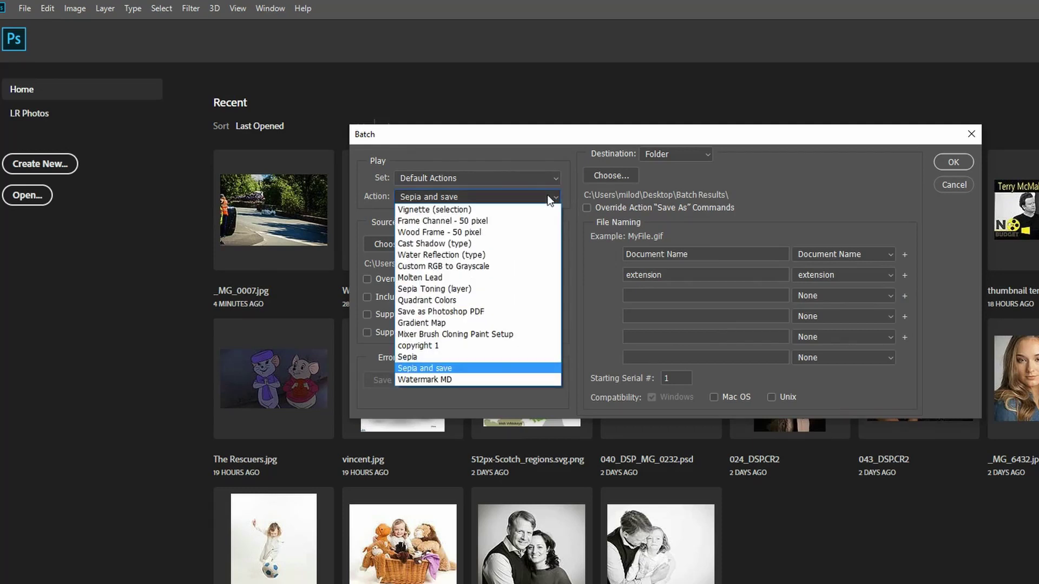
left_click(462, 380)
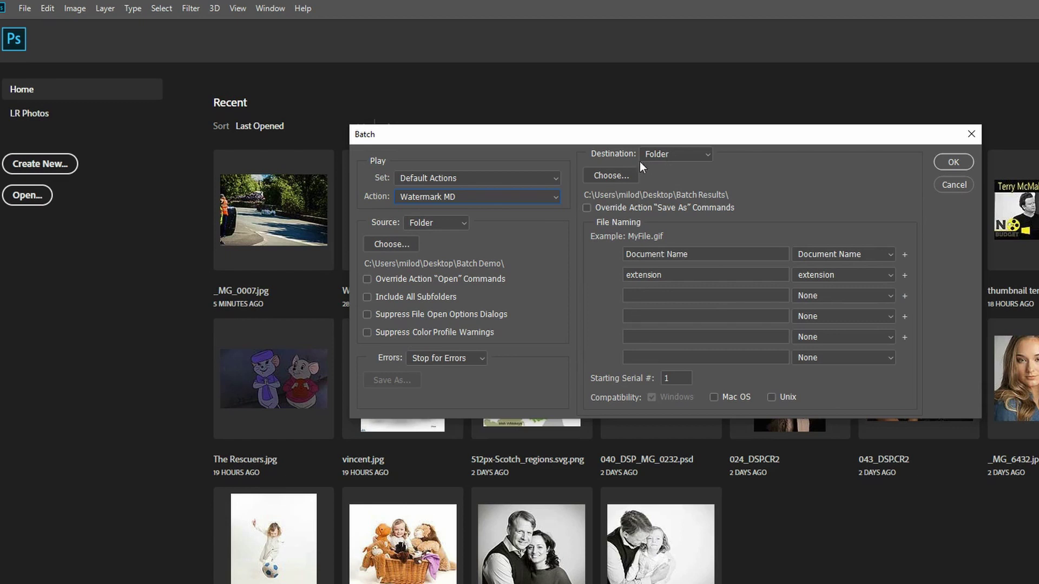
left_click(613, 180)
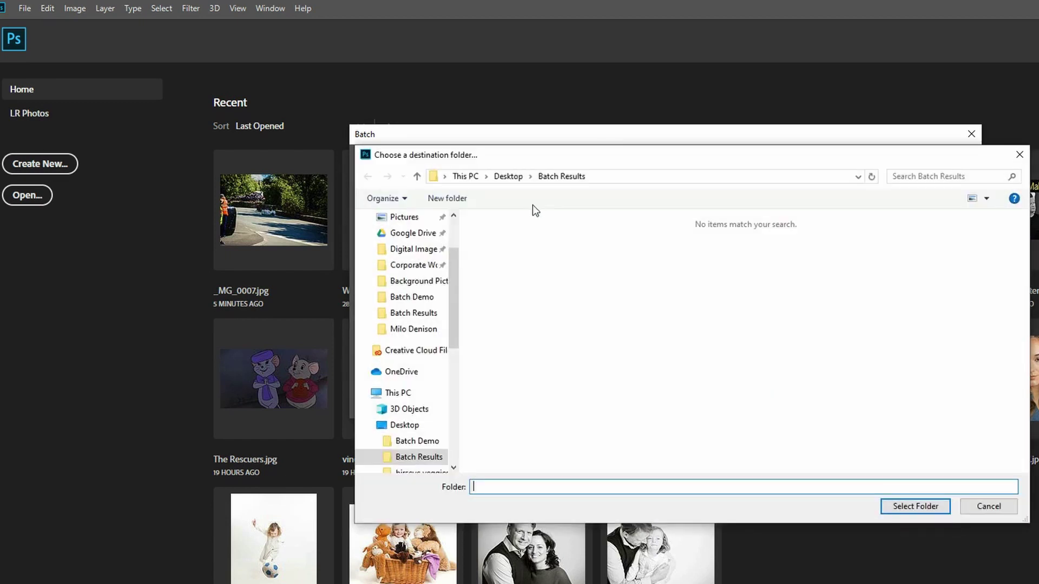
left_click(915, 507)
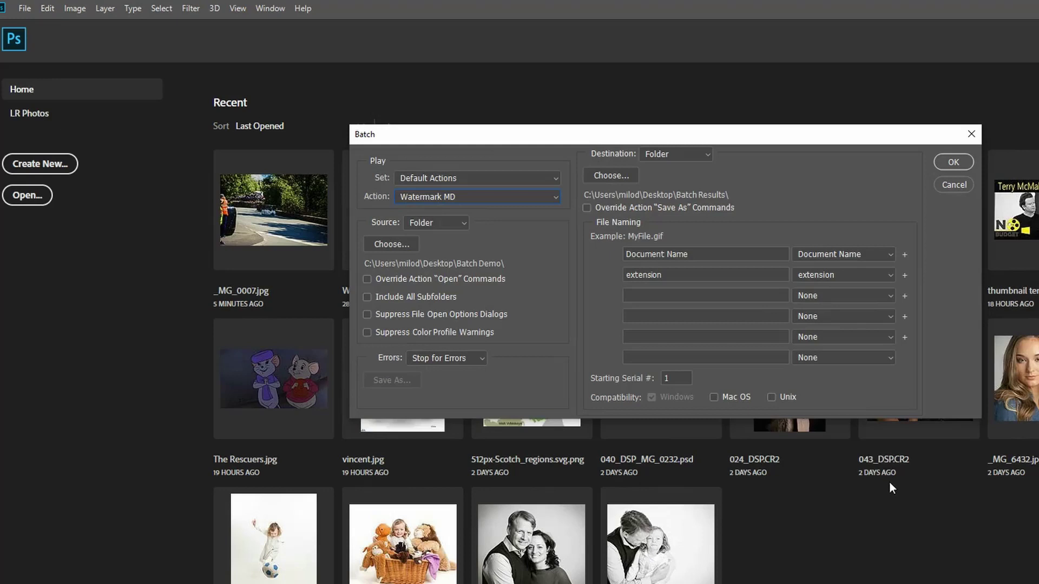
Run the Watermark MD batch, accept two JPEG prompts, then cancel and stop it.
left_click(953, 161)
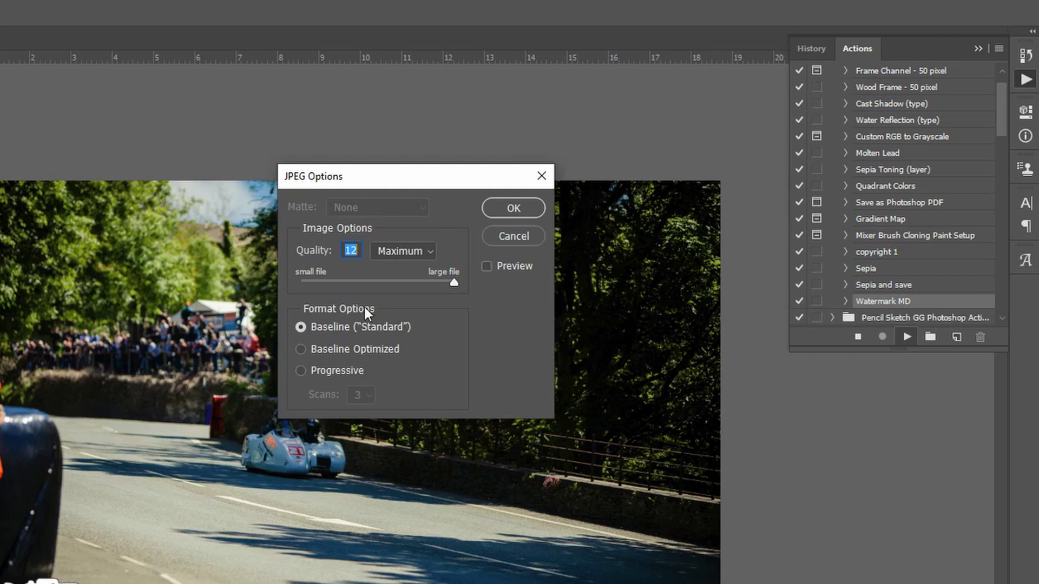
left_click(508, 206)
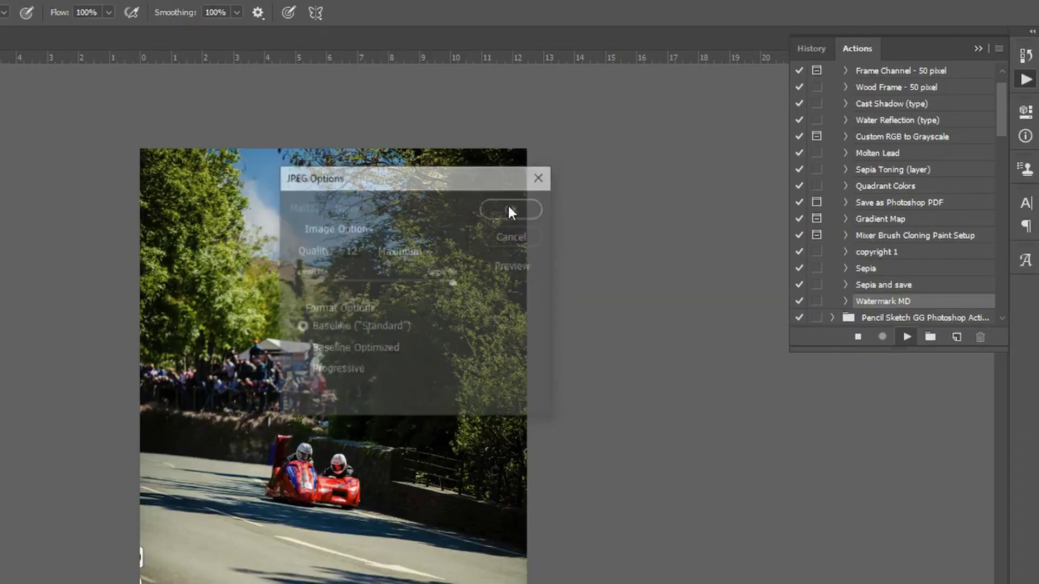
left_click(508, 209)
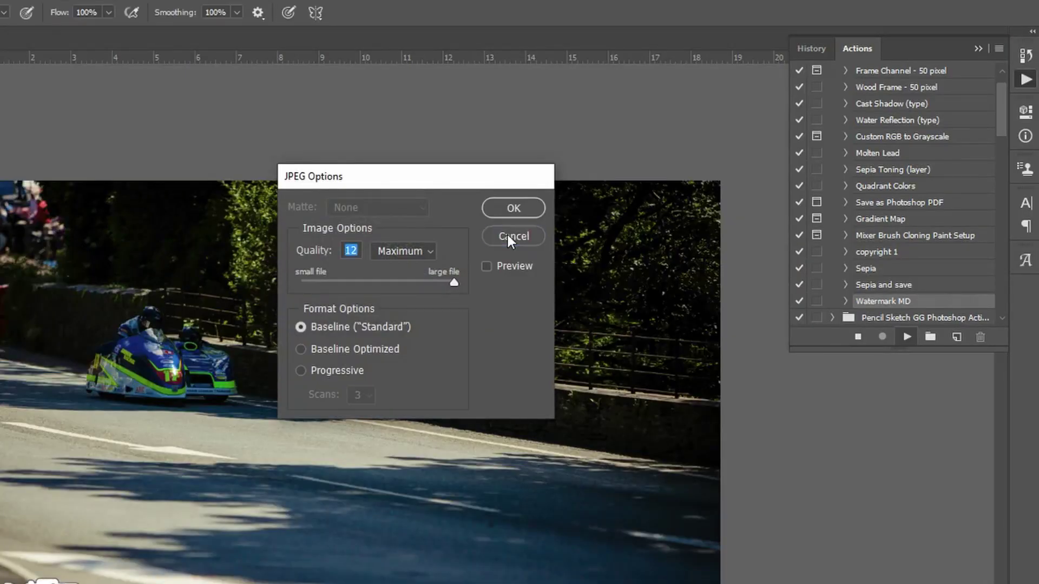
left_click(507, 235)
left_click(444, 293)
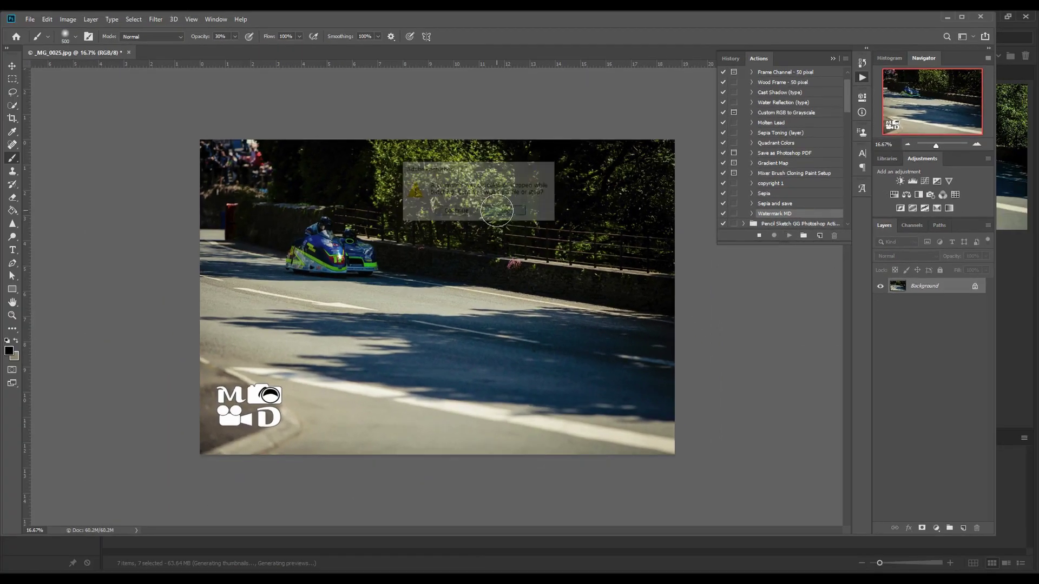
Close the watermarked photo without saving and open _MG_0007.jpg from recent files.
left_click(129, 53)
left_click(493, 211)
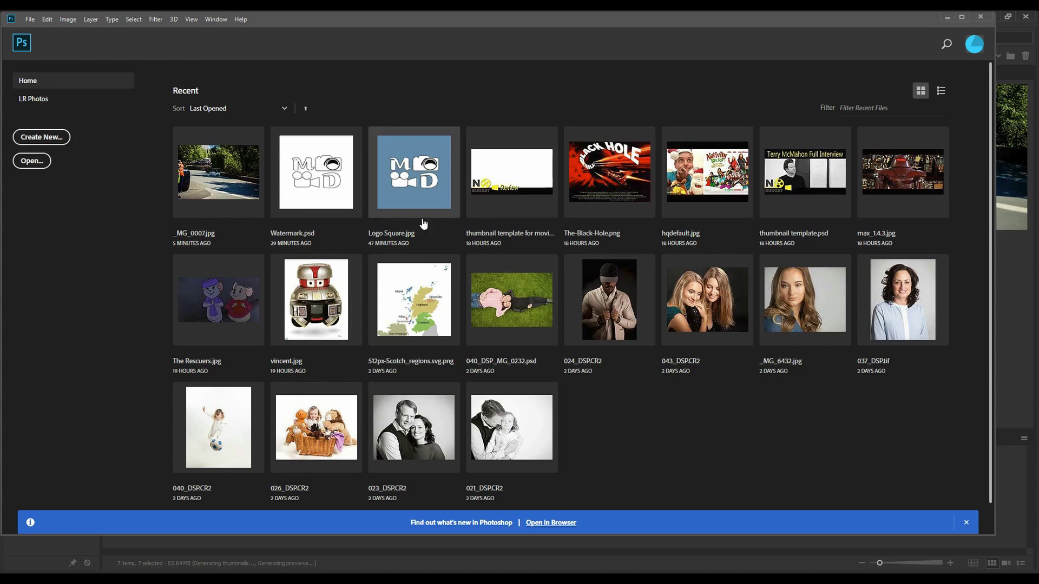
left_click(244, 172)
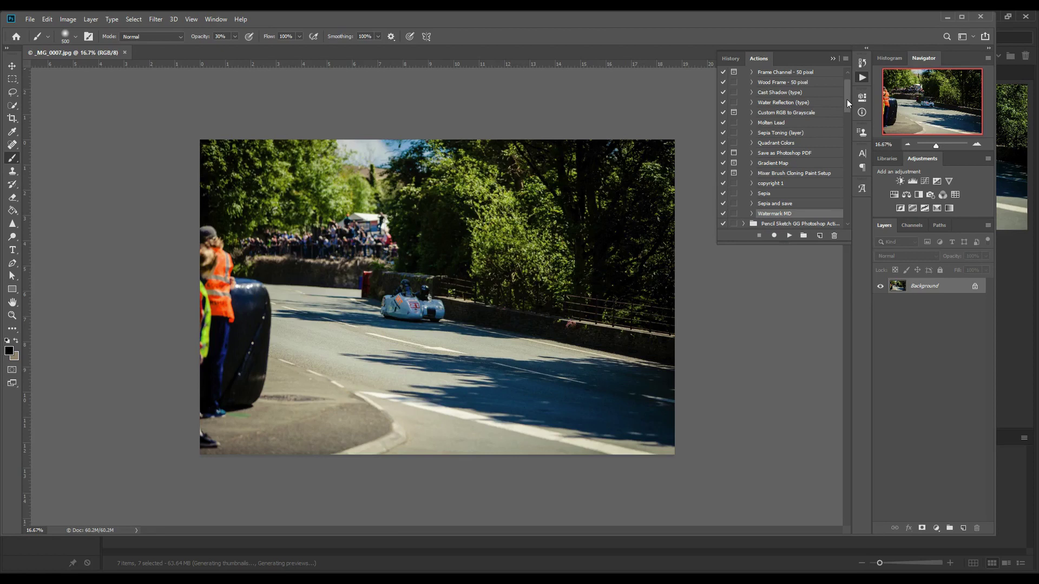
Expand Sepia and save and Watermark MD to compare steps, then select Watermark MD.
left_click(752, 203)
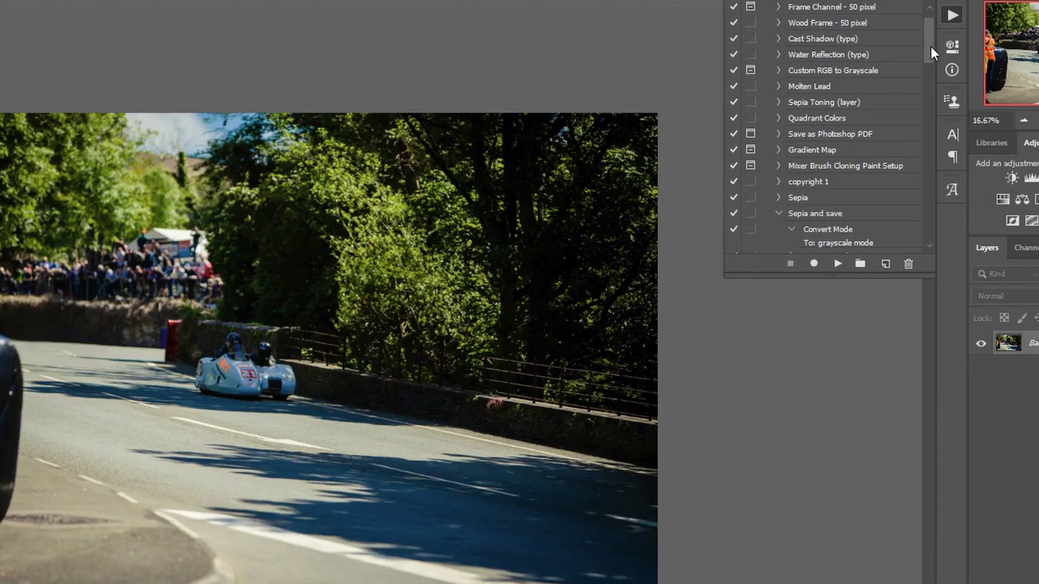
scroll(842, 119, "down", 5)
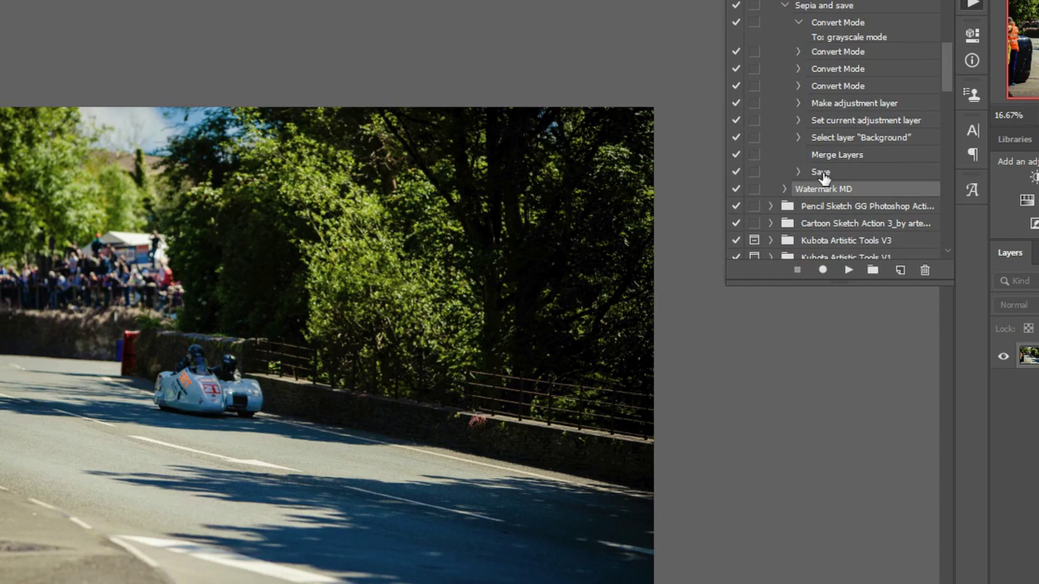
left_click(821, 172)
left_click(784, 188)
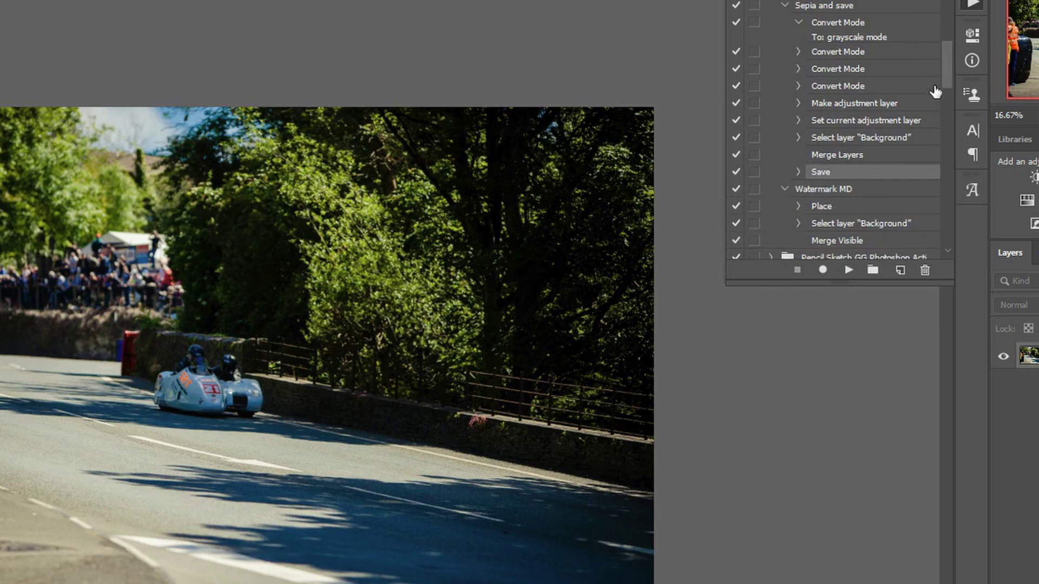
mouse_move(944, 62)
left_mouse_down()
mouse_move(947, 93)
mouse_move(947, 79)
left_mouse_up()
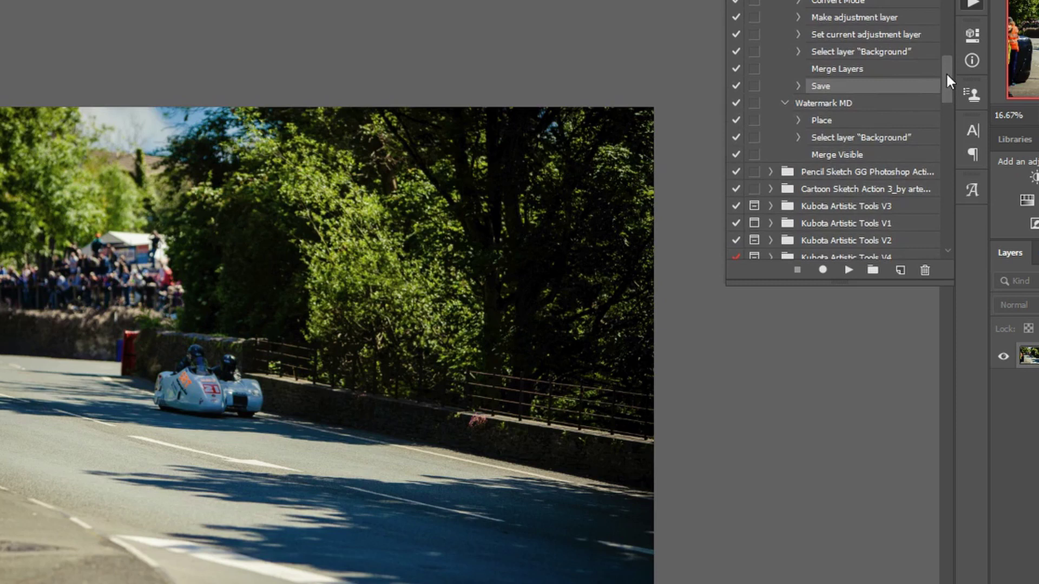
left_click(820, 155)
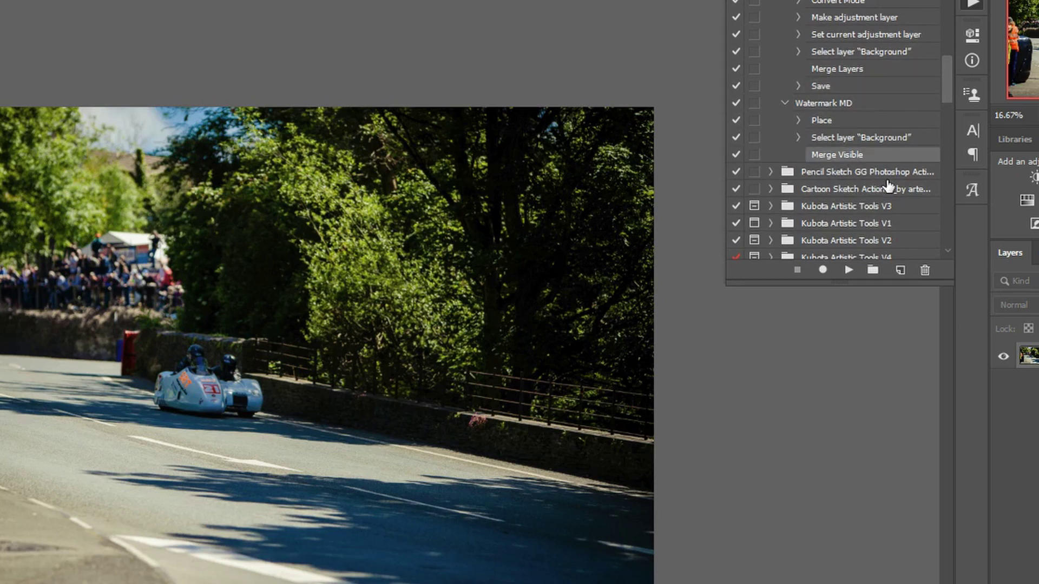
left_click(801, 106)
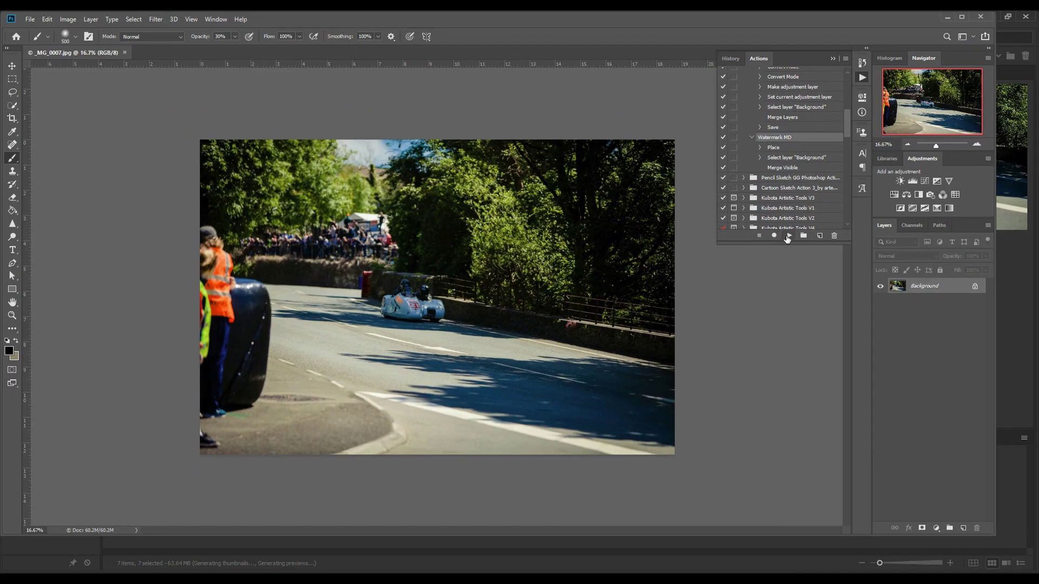
Play Watermark MD on _MG_0007.jpg and start recording new steps into it.
left_click(789, 236)
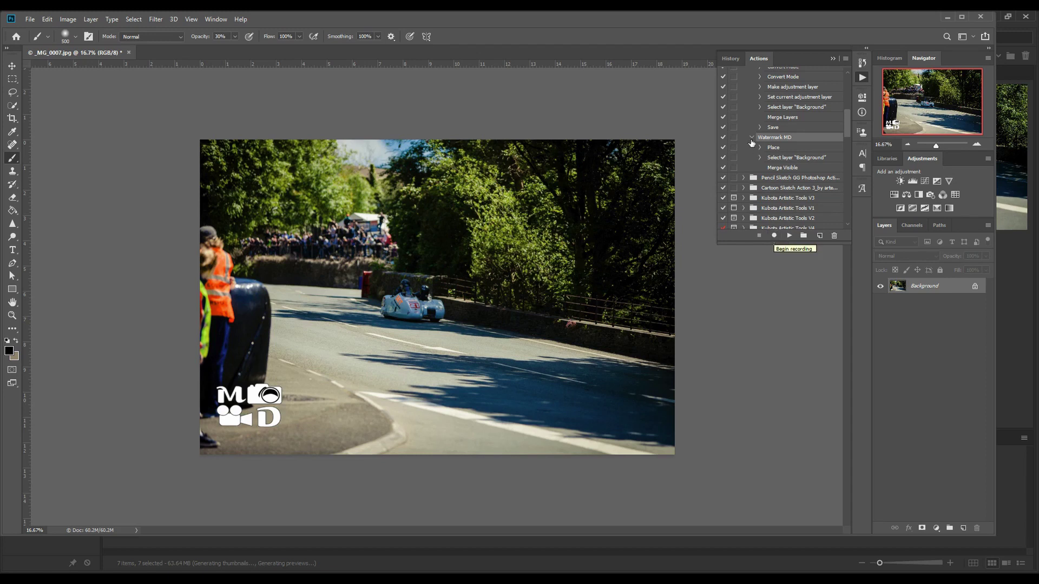
left_click(774, 237)
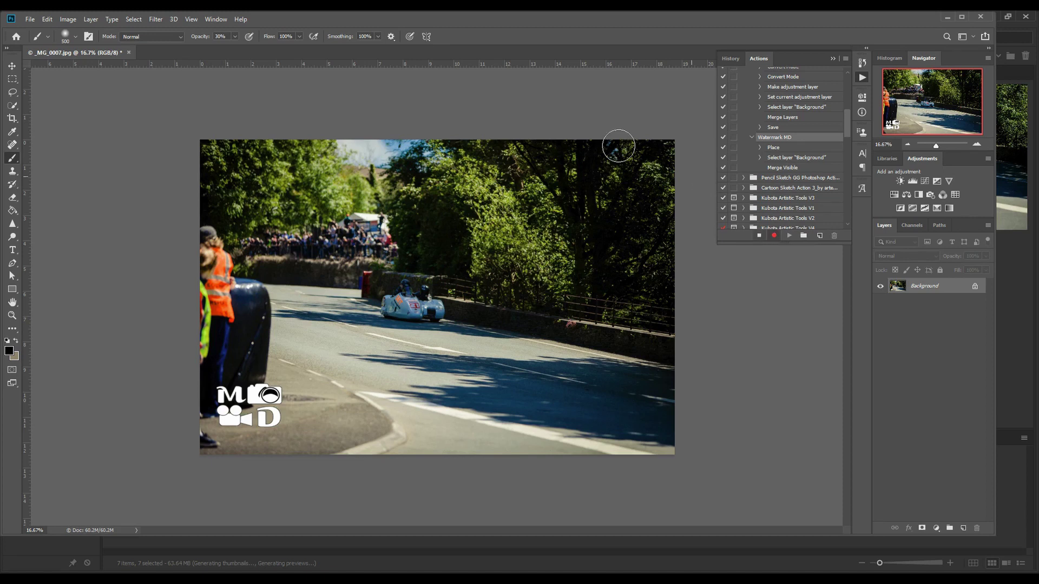
Save _MG_0007 as a JPEG in Desktop > Batch Results, replacing the existing copy.
left_click(28, 19)
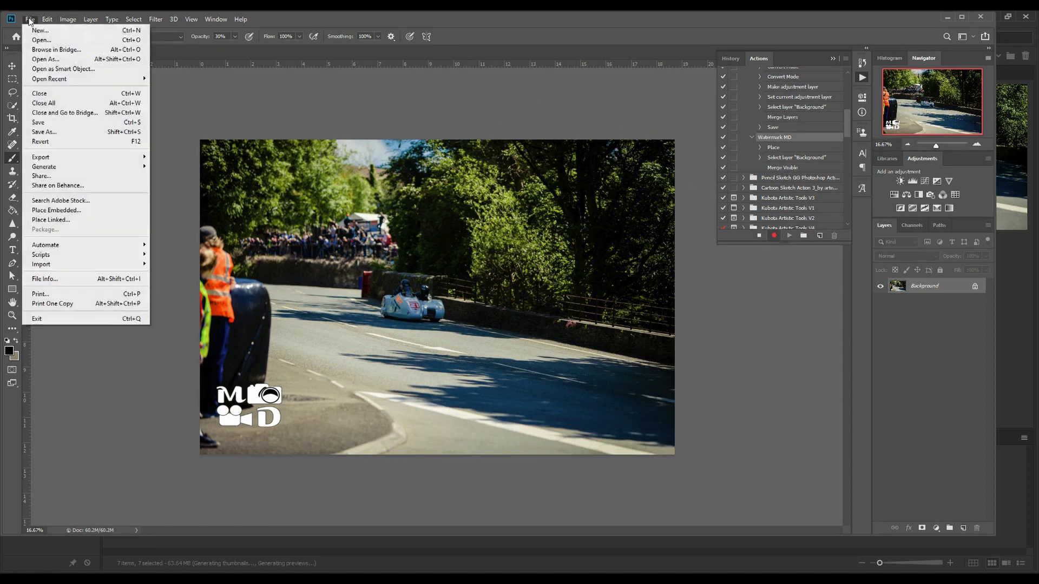
left_click(50, 132)
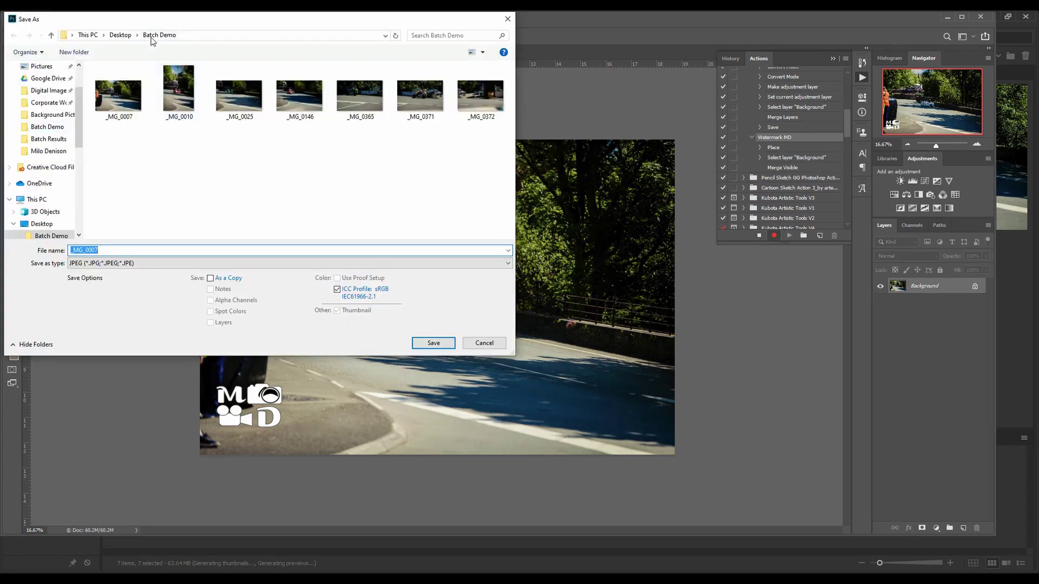
left_click(120, 35)
double_click(117, 90)
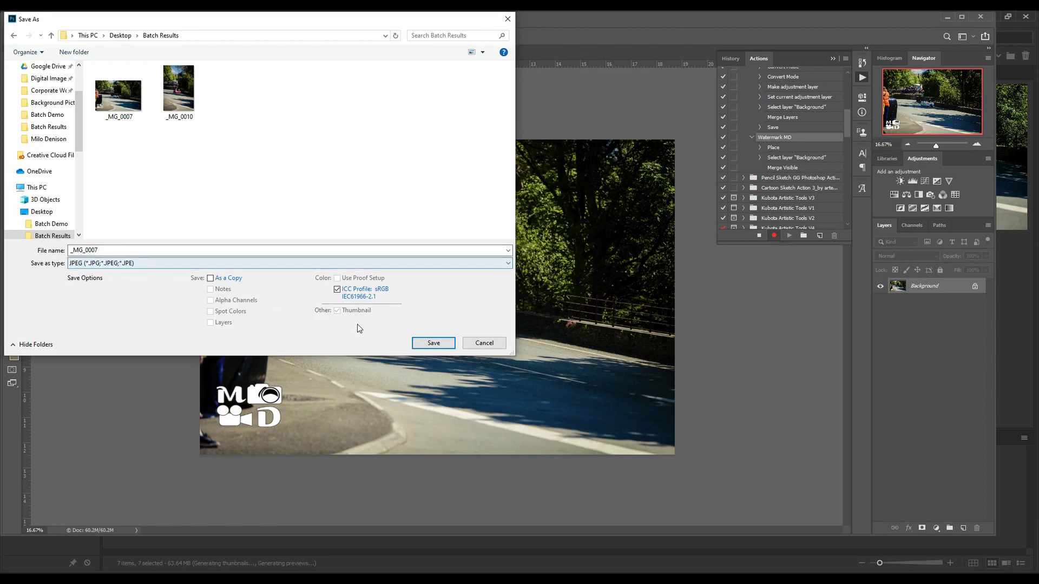
left_click(439, 343)
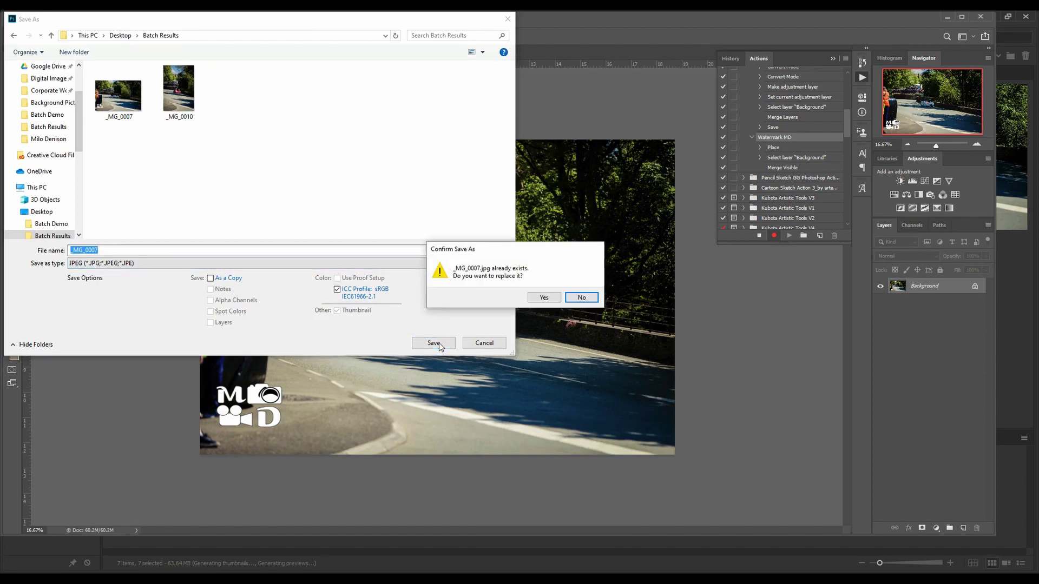
left_click(548, 298)
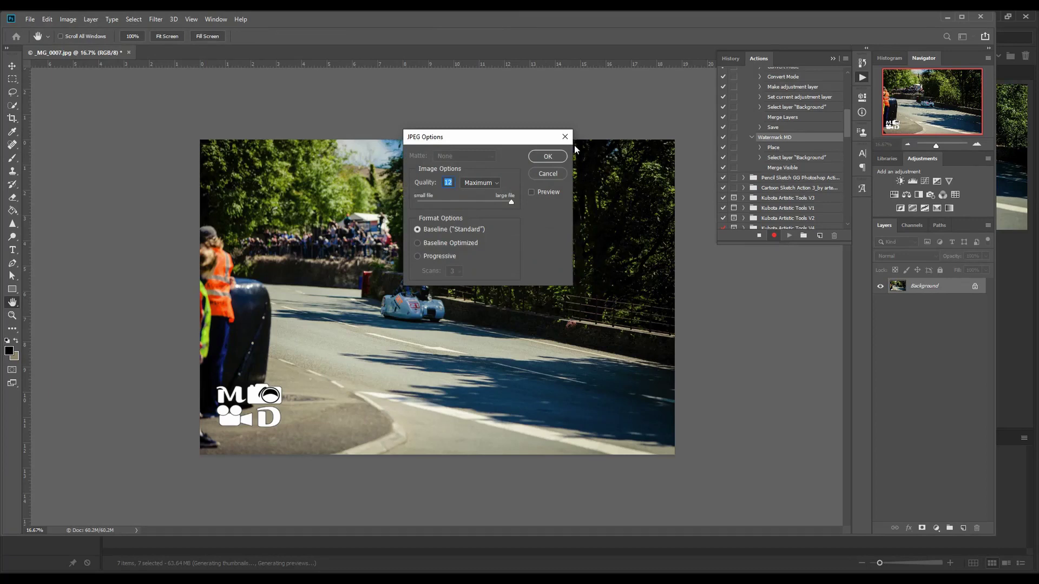
left_click(547, 158)
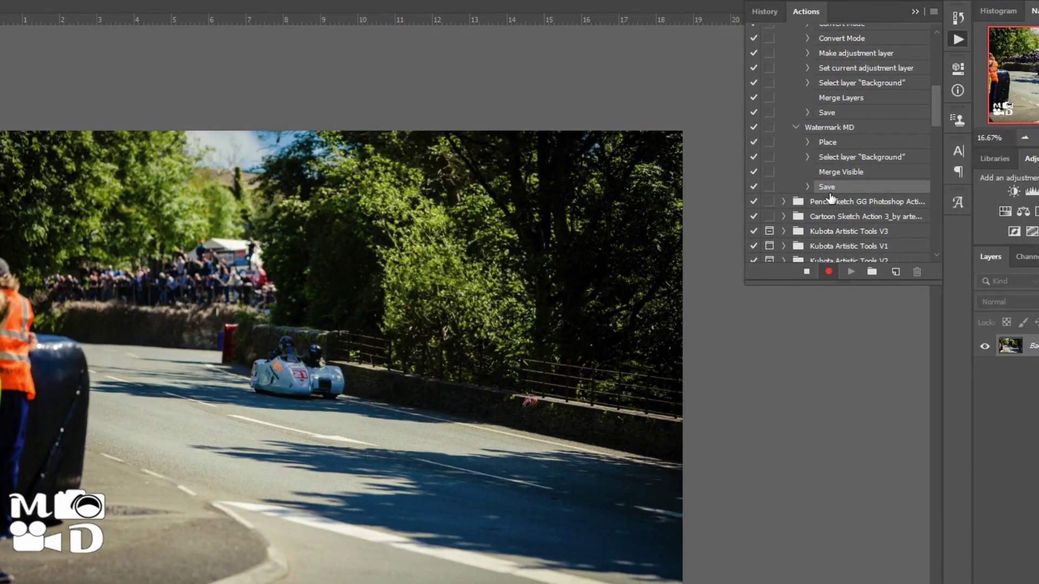
Stop recording, then batch-run the updated Watermark MD action on the Batch Demo photos.
left_click(807, 274)
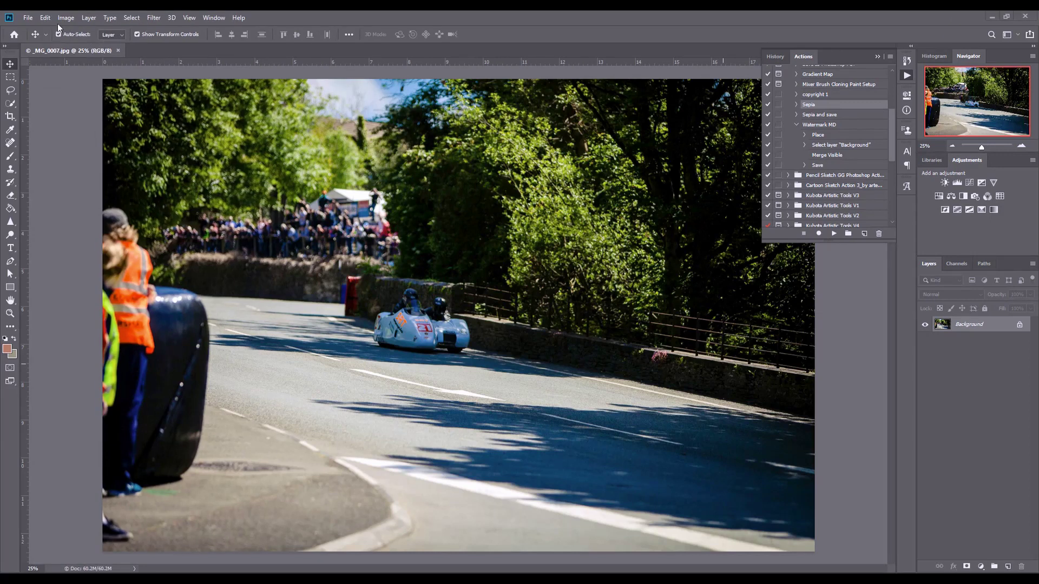
left_click(34, 19)
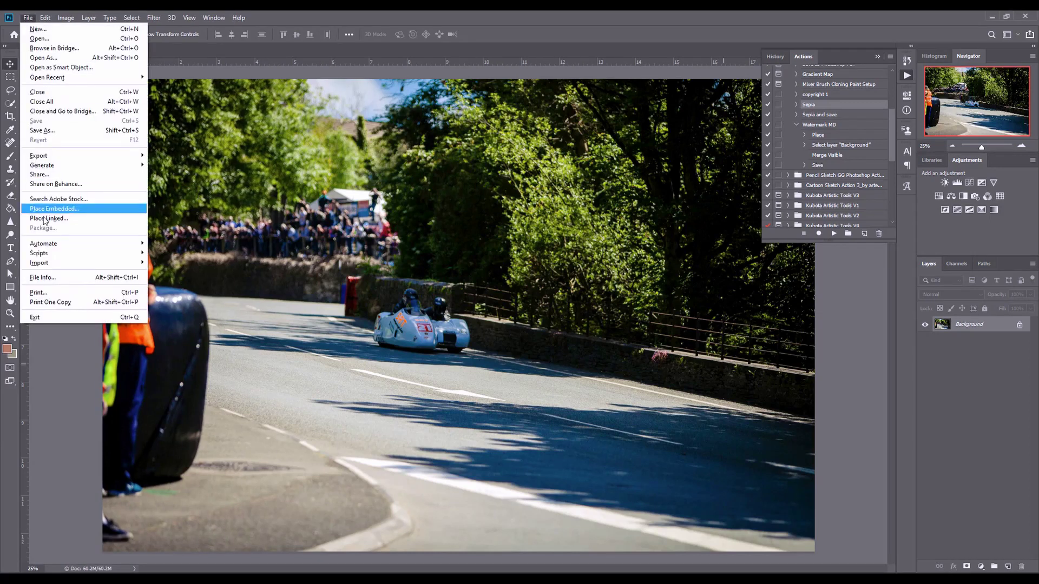
mouse_move(44, 248)
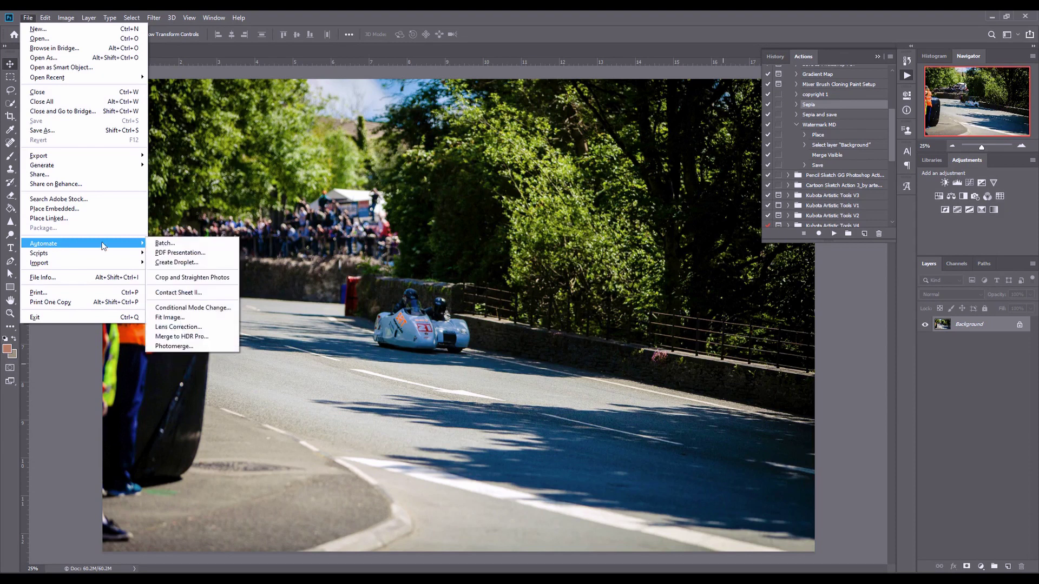
left_click(187, 242)
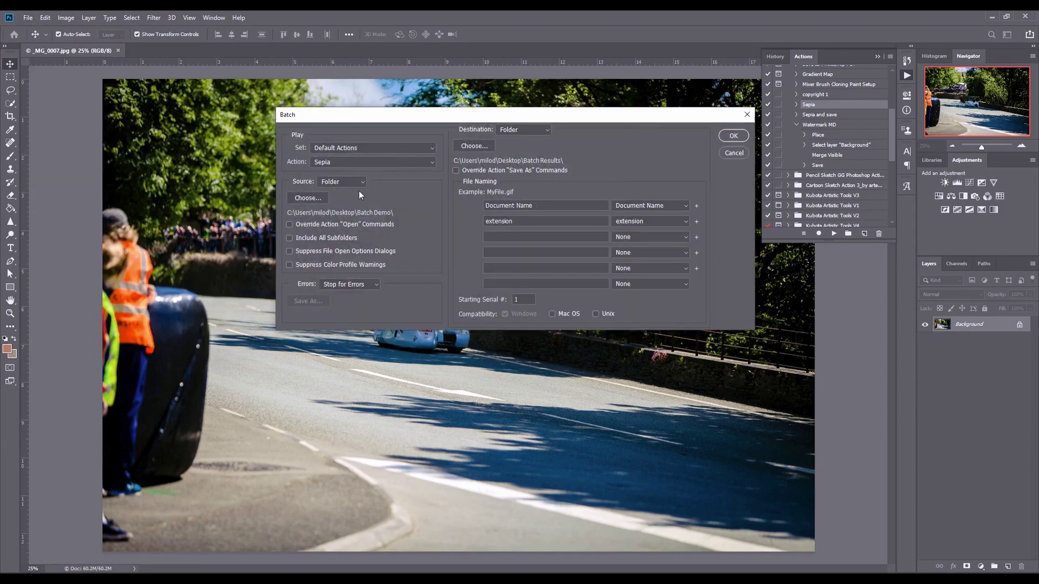
left_click(362, 160)
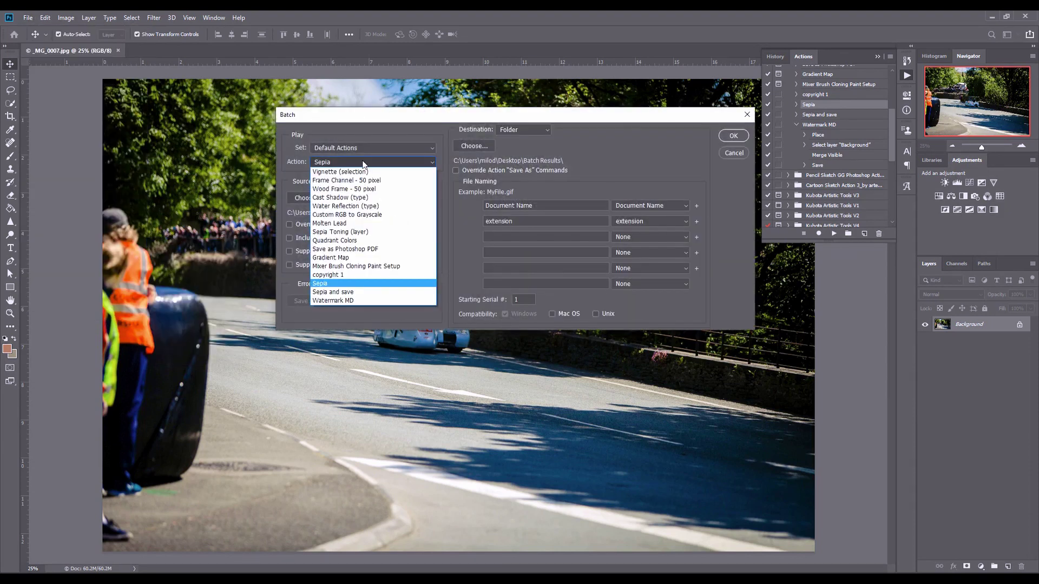
left_click(327, 302)
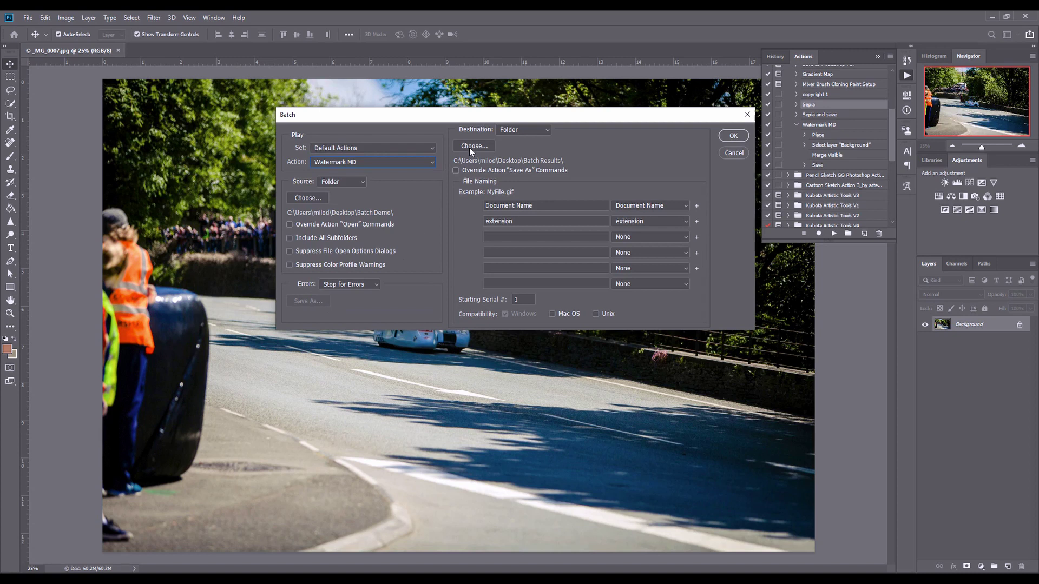
left_click(734, 136)
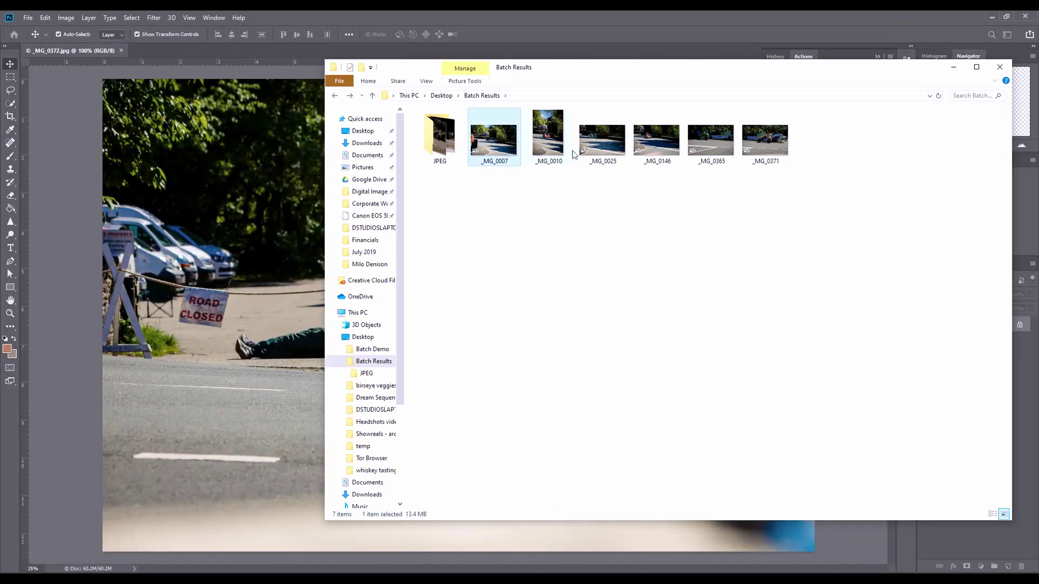
Select _MG_0025 in Explorer, return to Photoshop, and open _MG_0007.jpg from recent files.
left_click(591, 147)
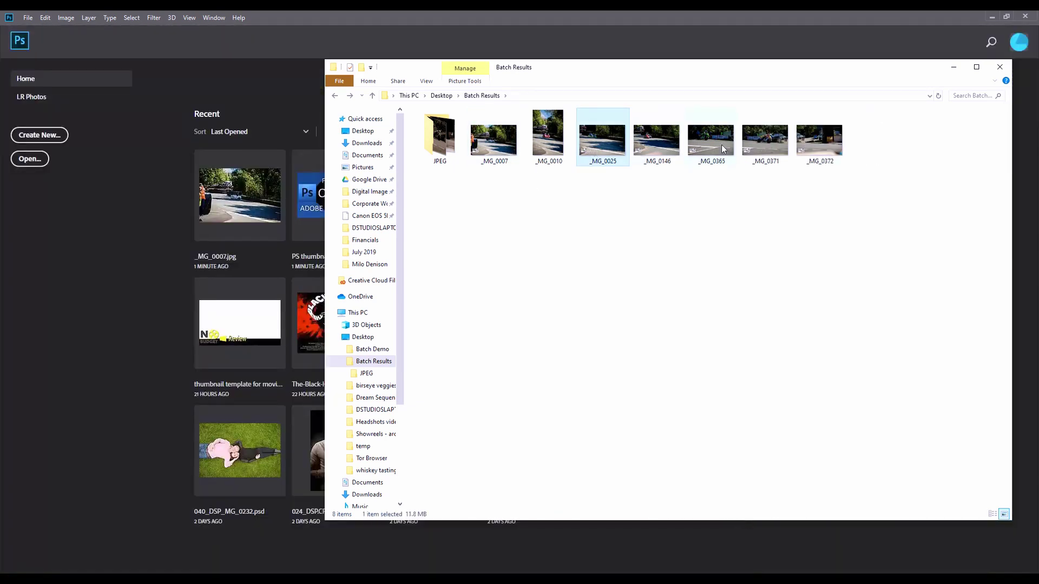
left_click(647, 25)
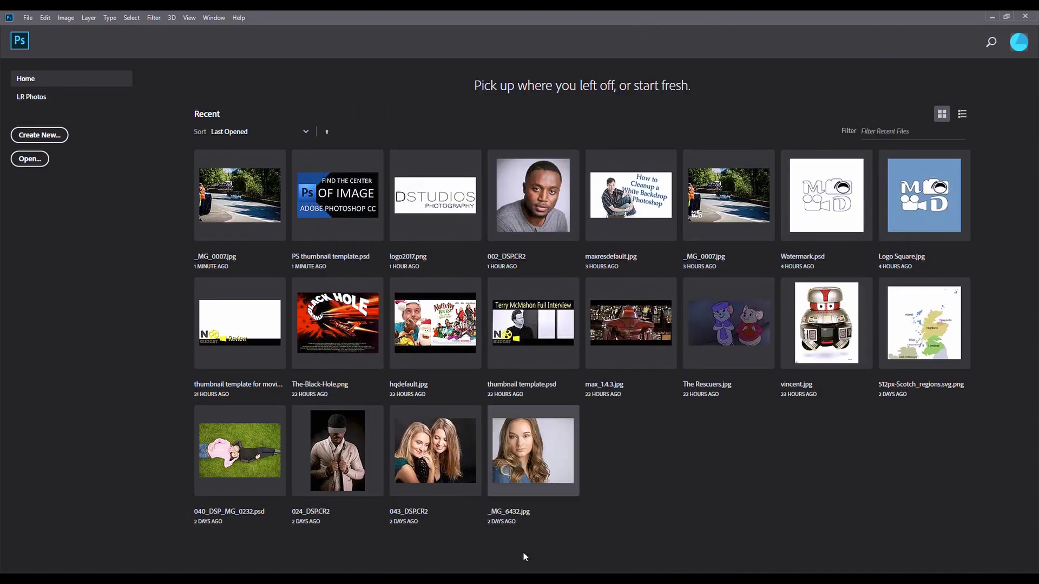
mouse_move(498, 547)
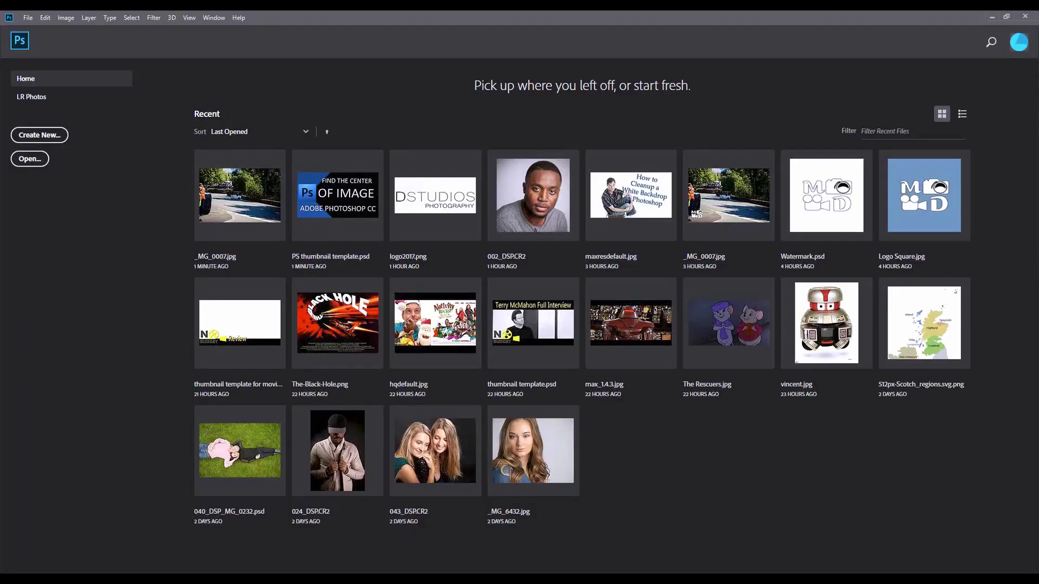
left_click(236, 183)
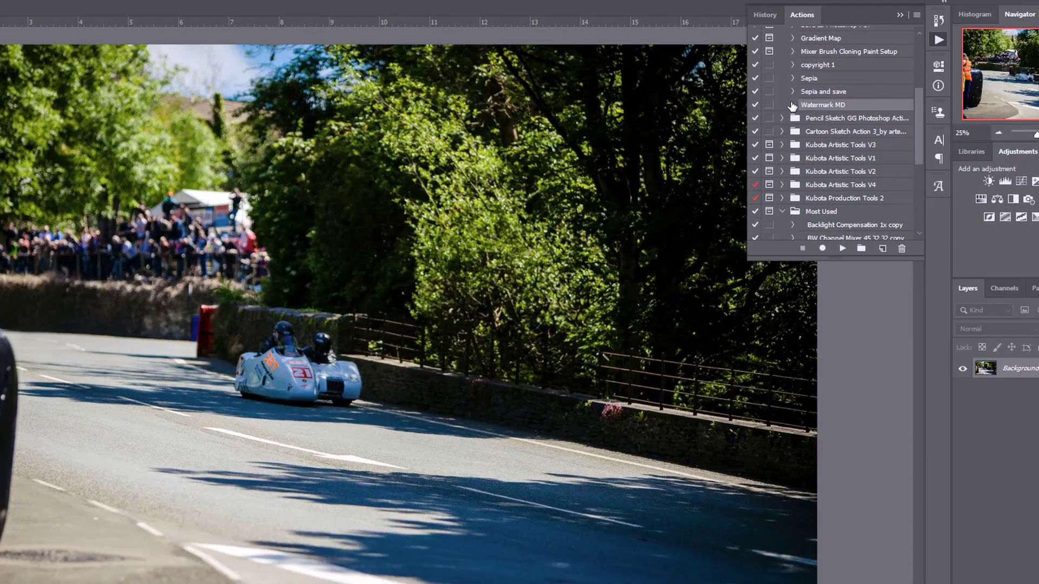
Expand the Sepia action and select its Set current adjustment layer step.
left_click(797, 105)
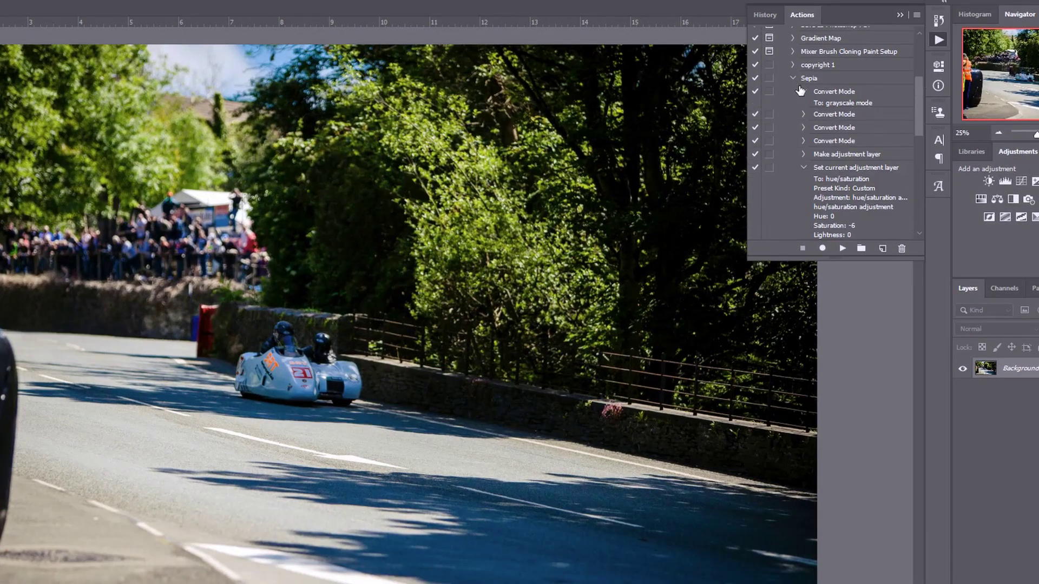
left_click(803, 167)
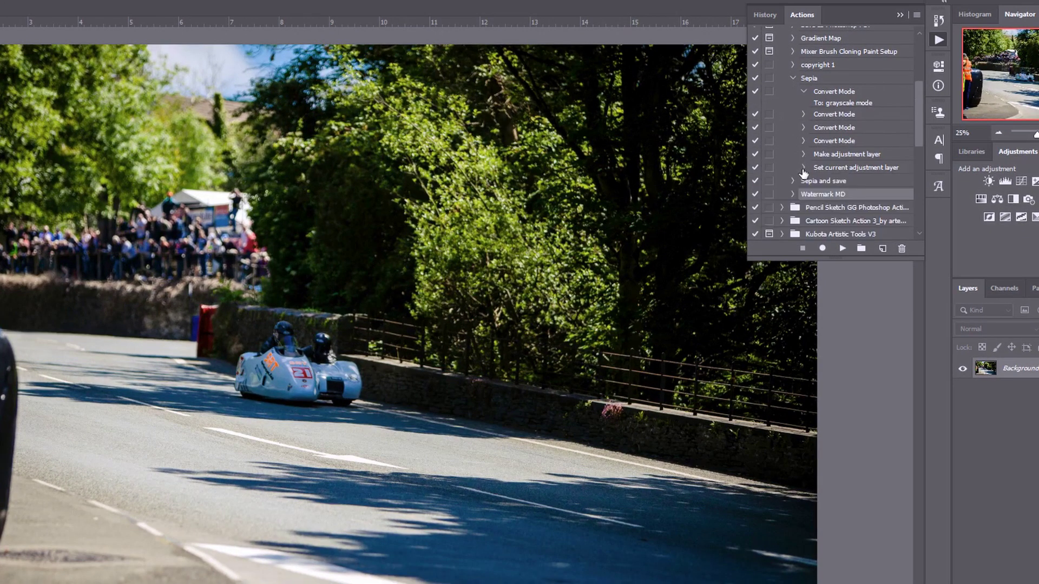
left_click(864, 169)
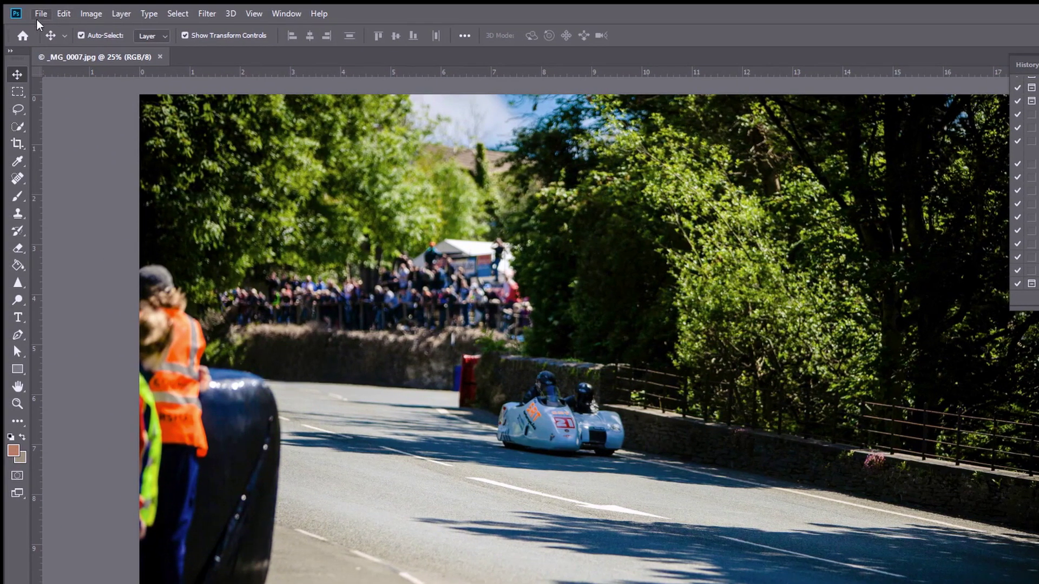
Set up Image Processor with Batch Demo as source and Batch Results as destination.
left_click(40, 14)
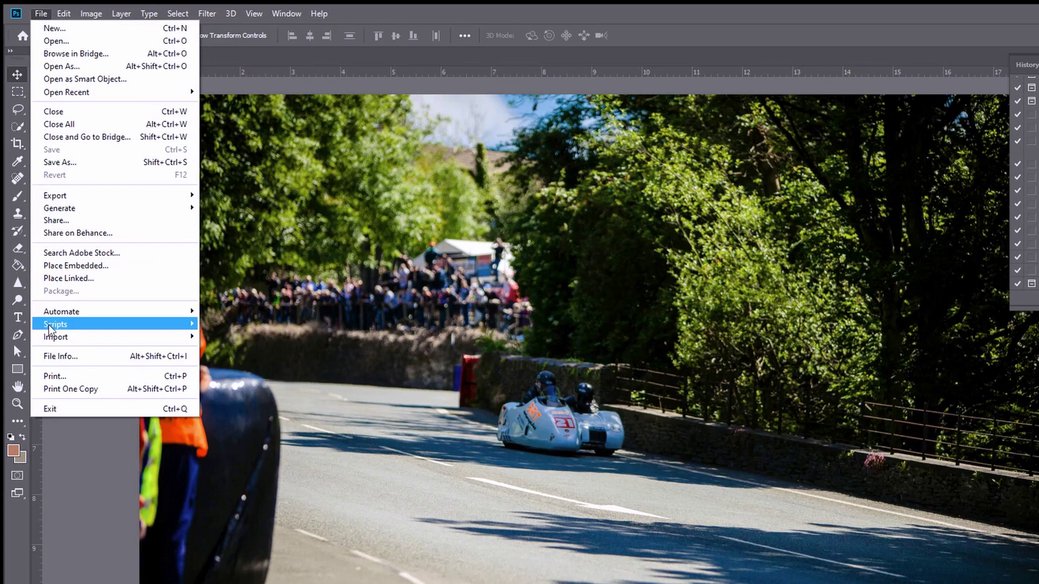
mouse_move(53, 315)
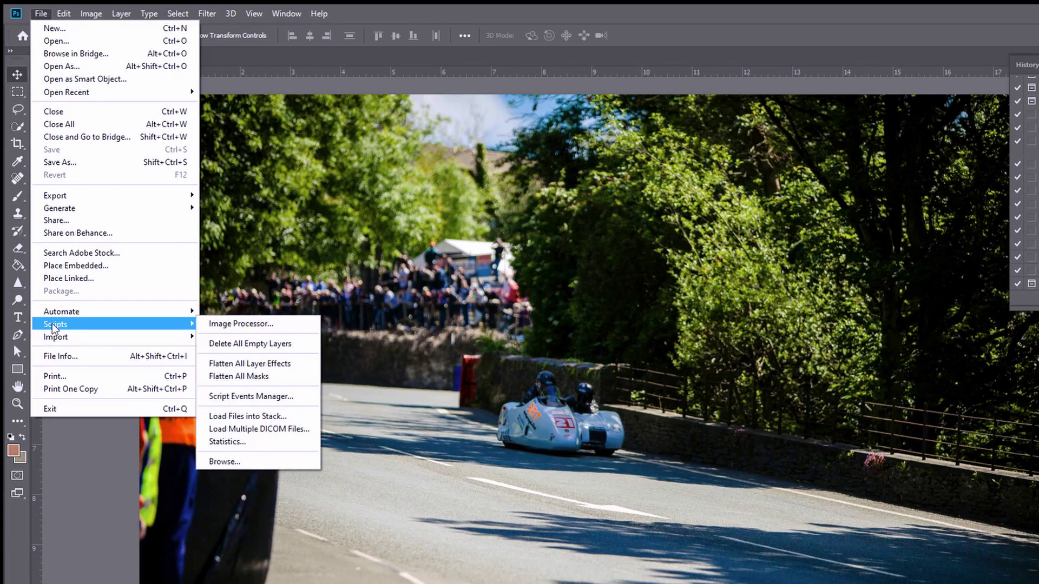
left_click(238, 325)
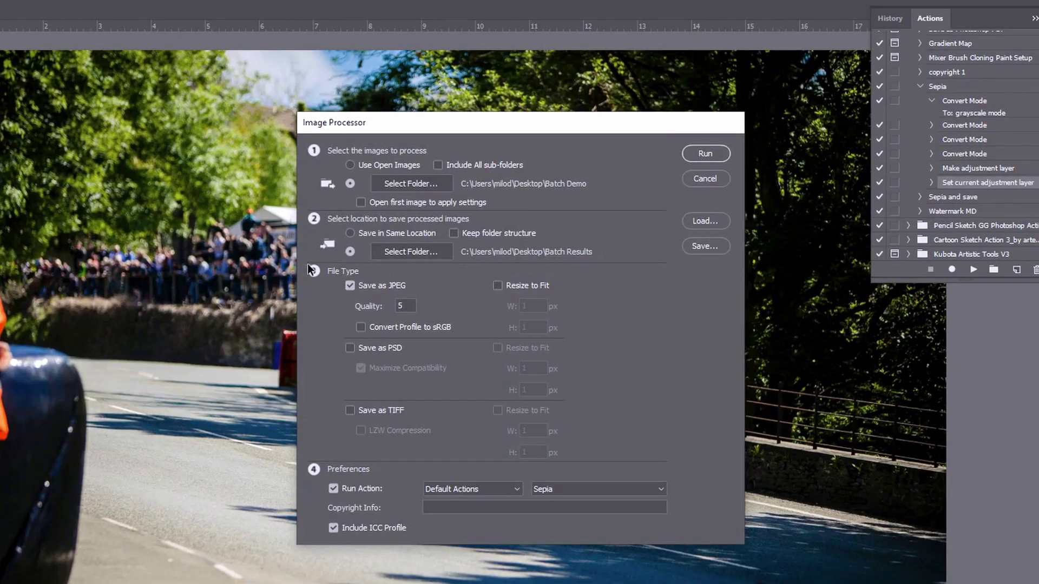
left_click(409, 184)
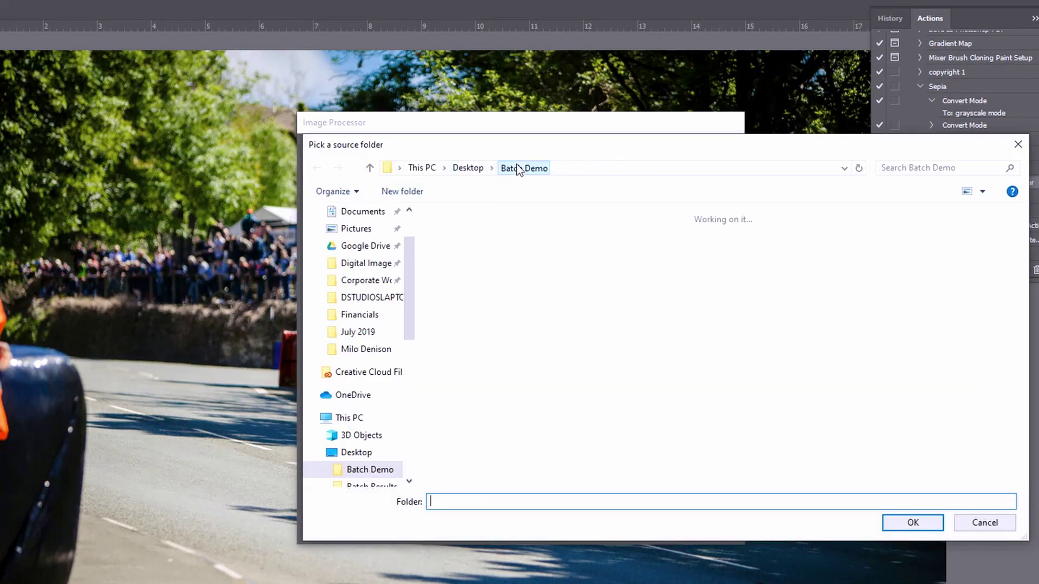
left_click(912, 523)
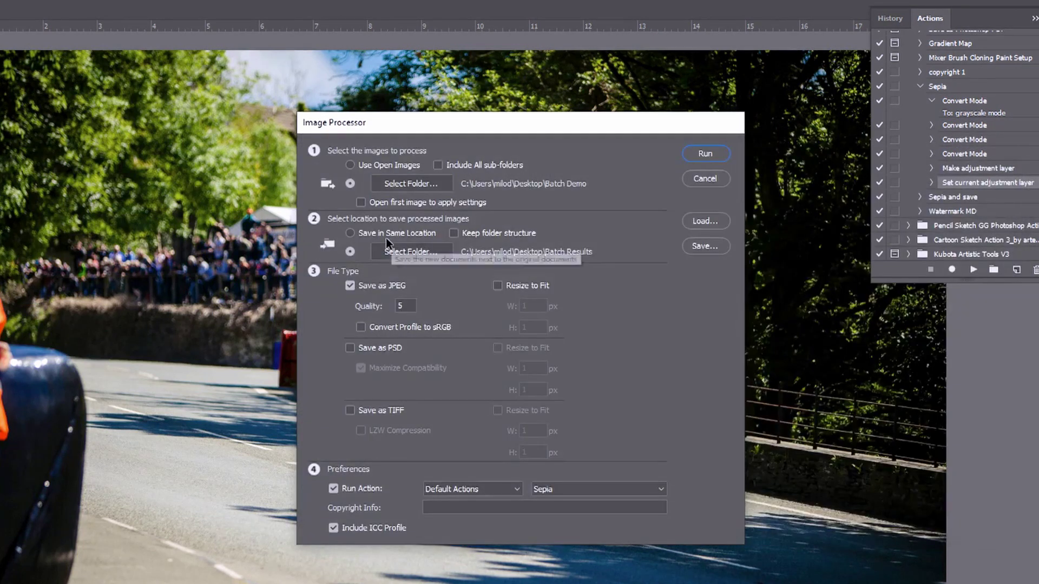
left_click(401, 248)
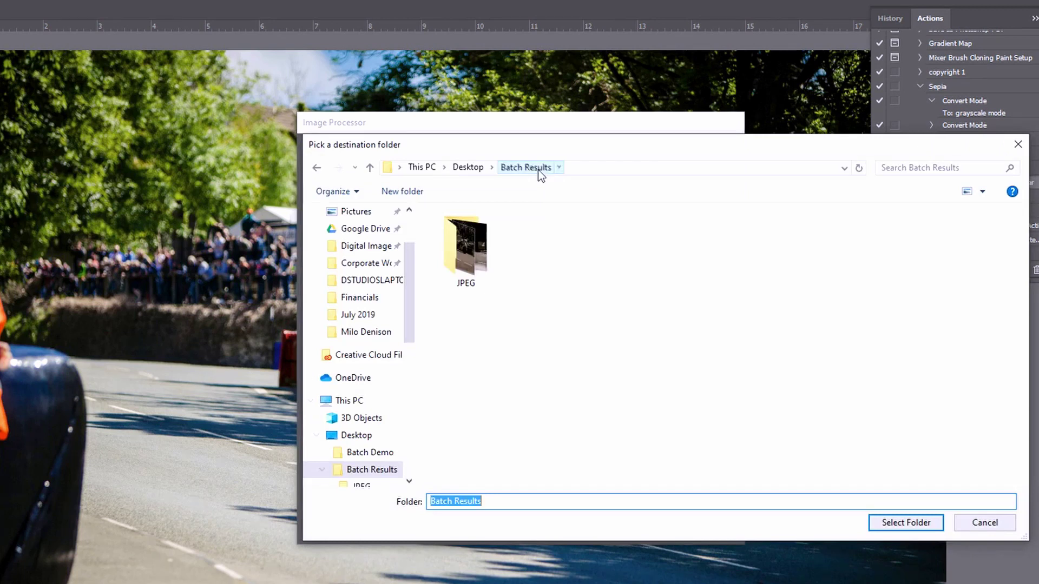
left_click(900, 521)
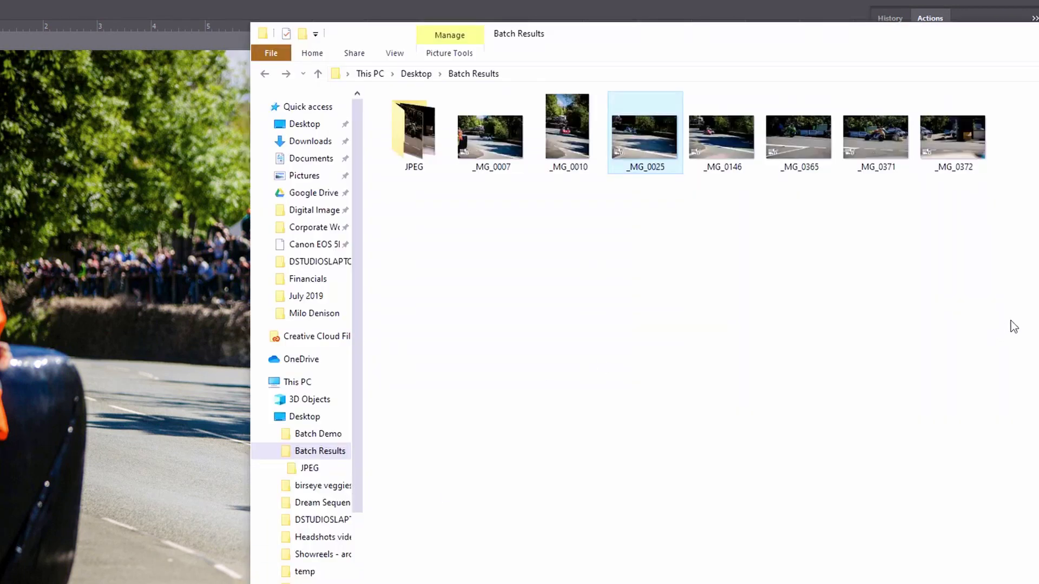
Select everything in the Batch Results folder and delete it.
left_click_drag(1010, 325, 412, 132)
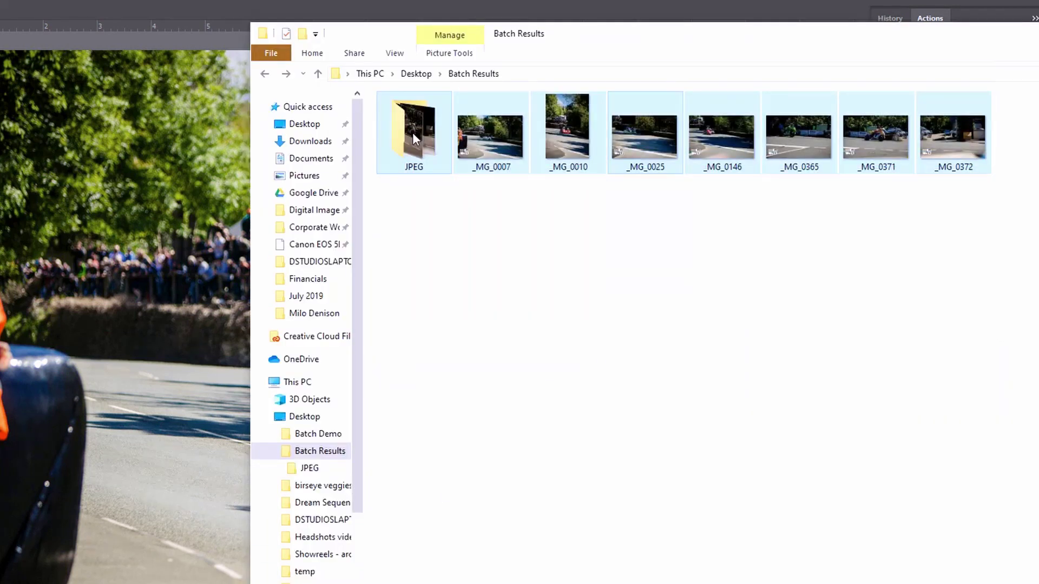
key("Delete")
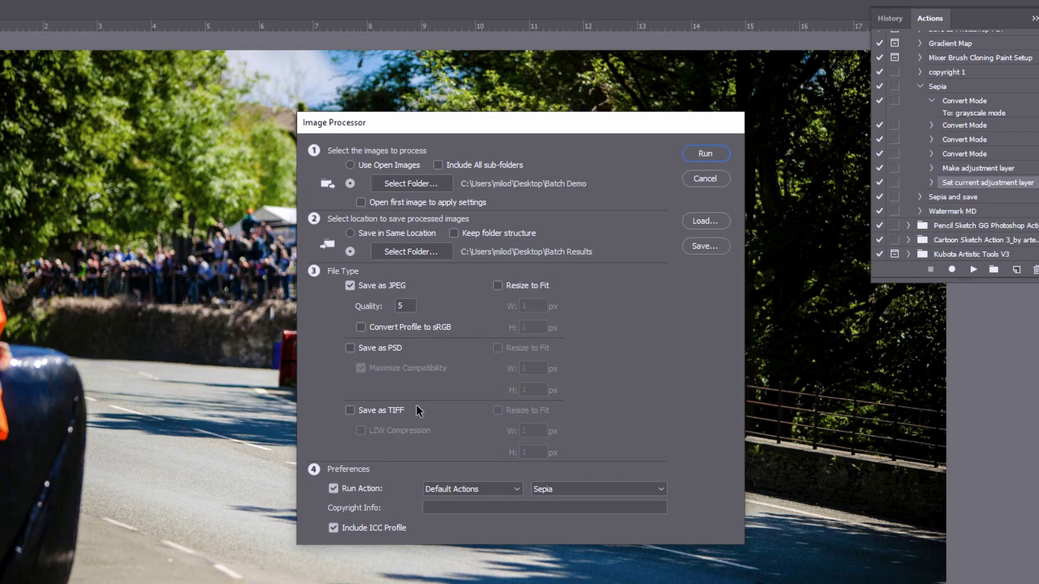
Keep Sepia as the Image Processor action and run it on the Batch Demo photos.
left_click(612, 492)
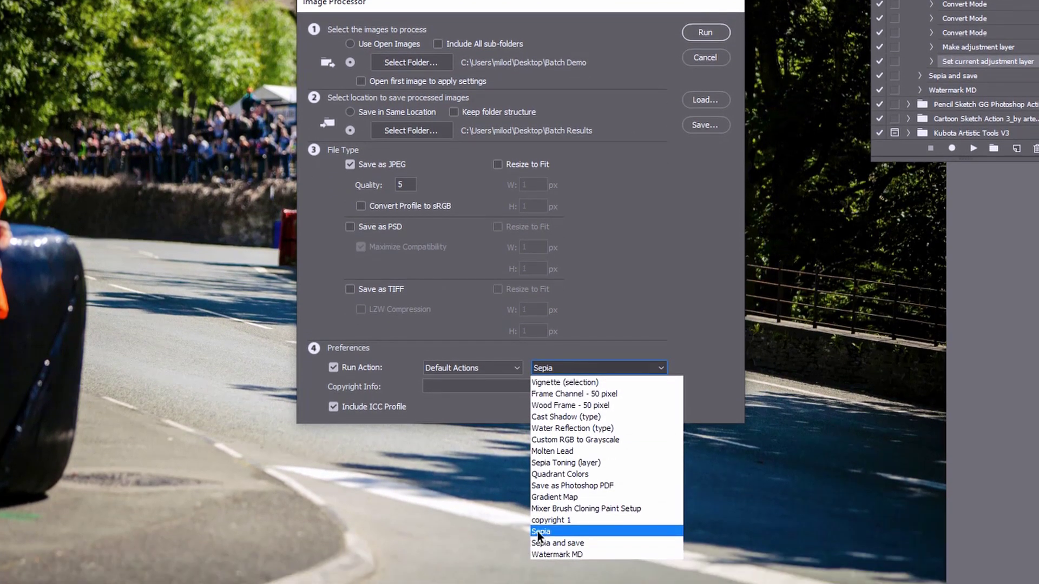
left_click(539, 533)
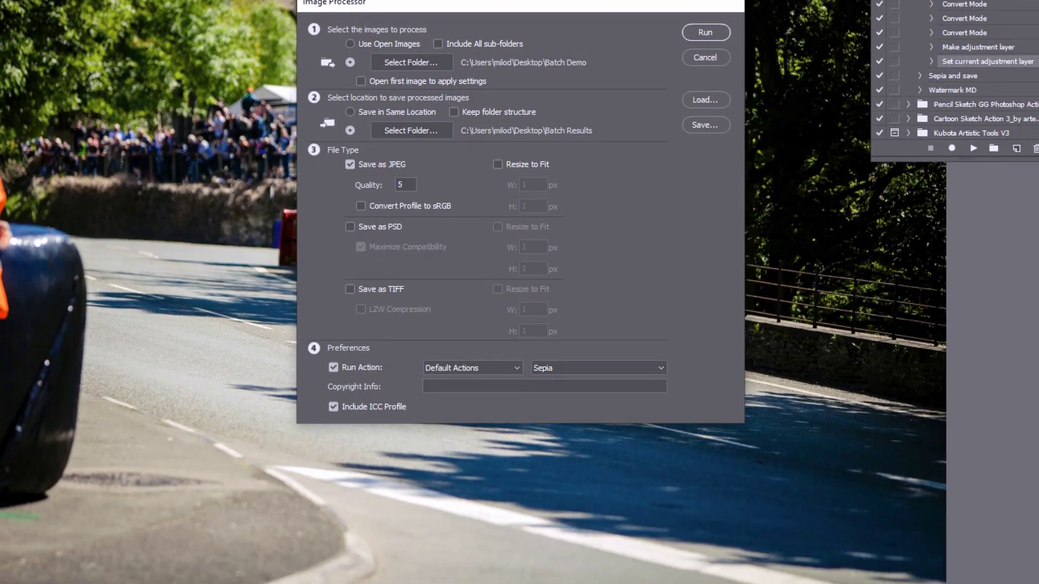
left_click(705, 32)
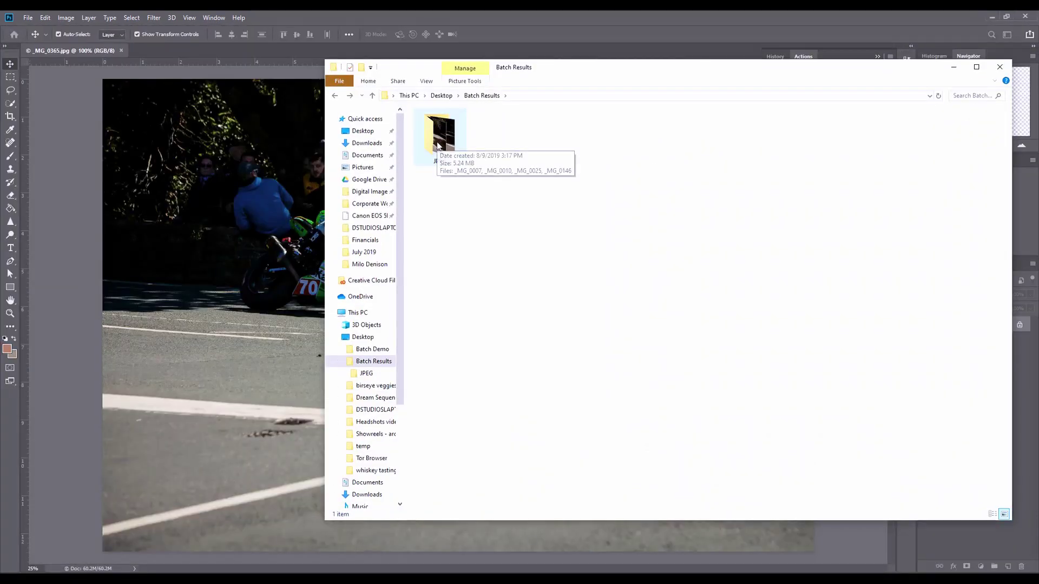
View the sepia outputs in the Batch Results JPEG folder, then minimize Explorer.
double_click(439, 145)
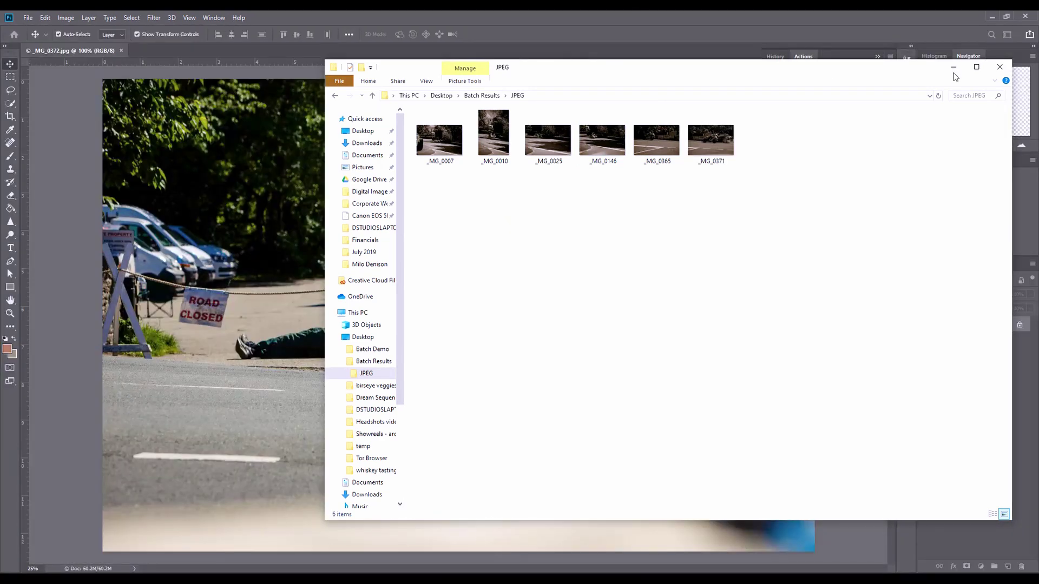
left_click(953, 67)
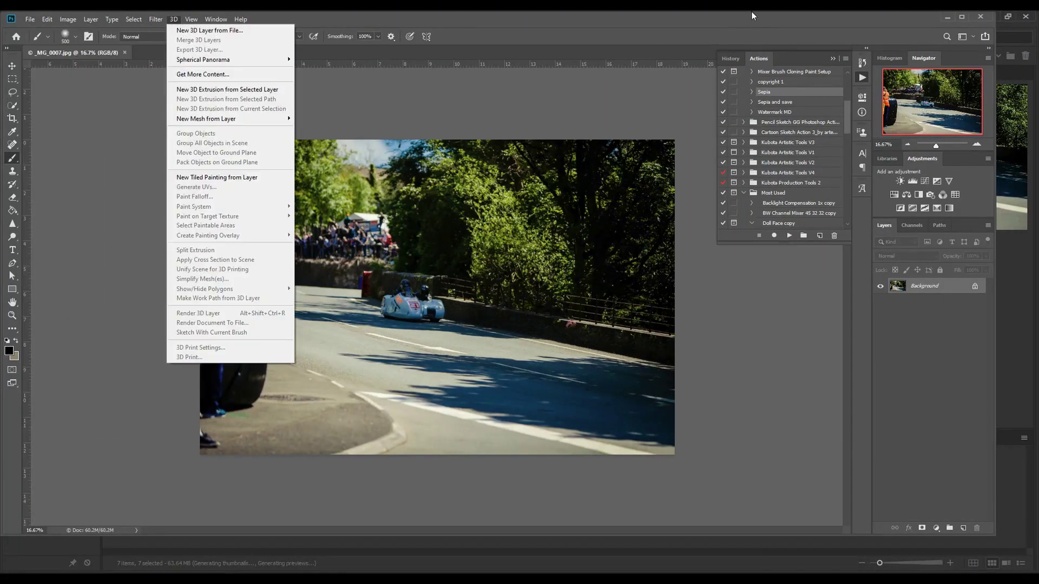
Collapse Doll Face copy and play Digital Fill Flash copy on _MG_0007.jpg past its alert.
left_click(753, 15)
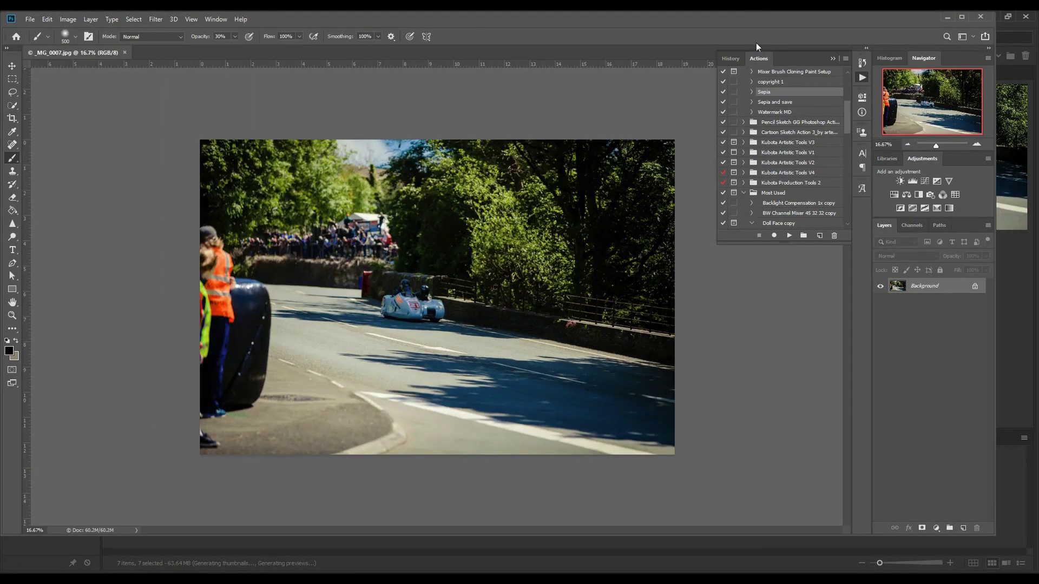
left_click_drag(851, 120, 850, 144)
left_click(752, 117)
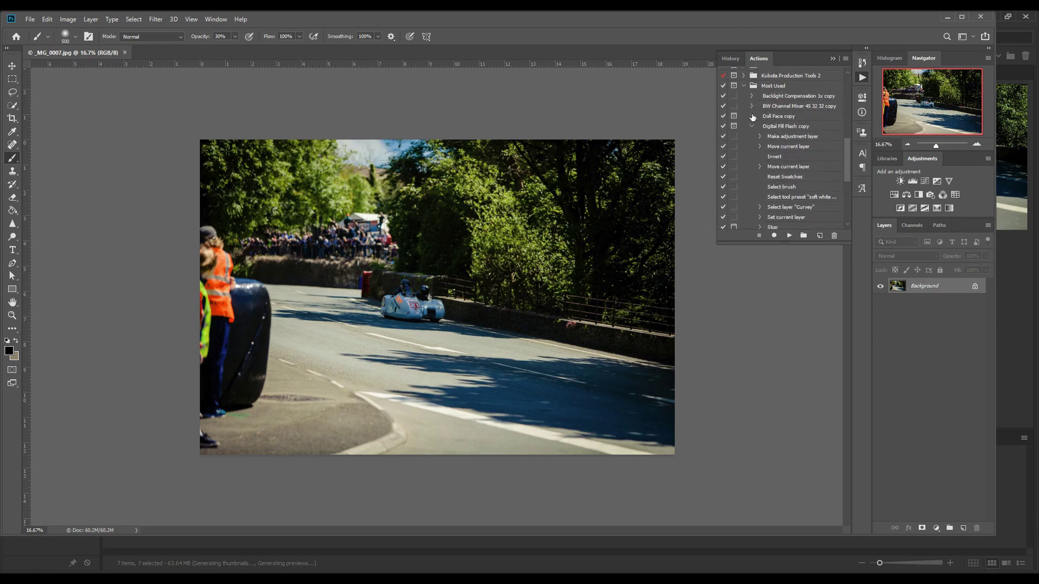
left_click(781, 127)
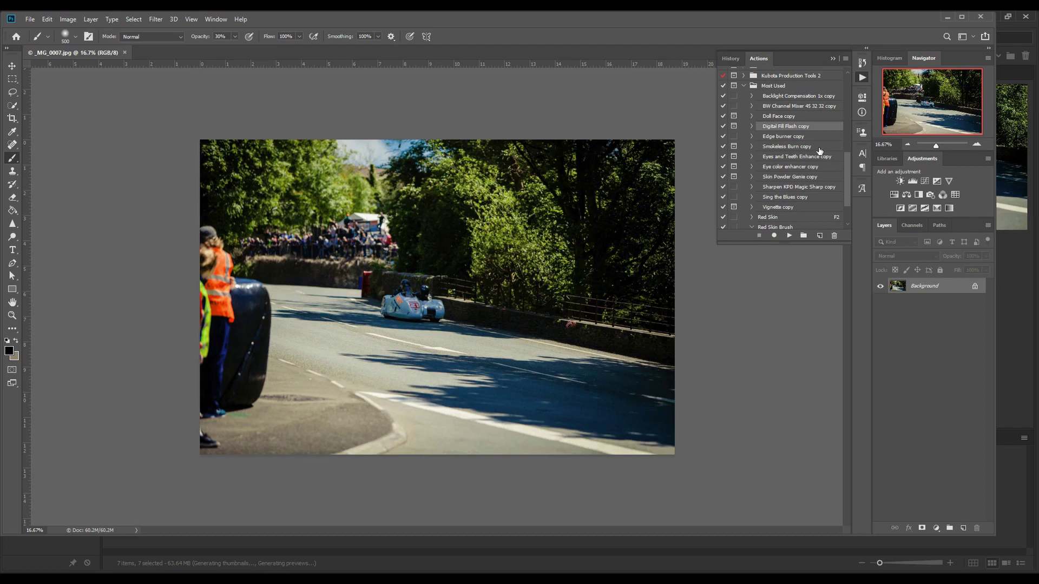
left_click(790, 236)
left_click(461, 211)
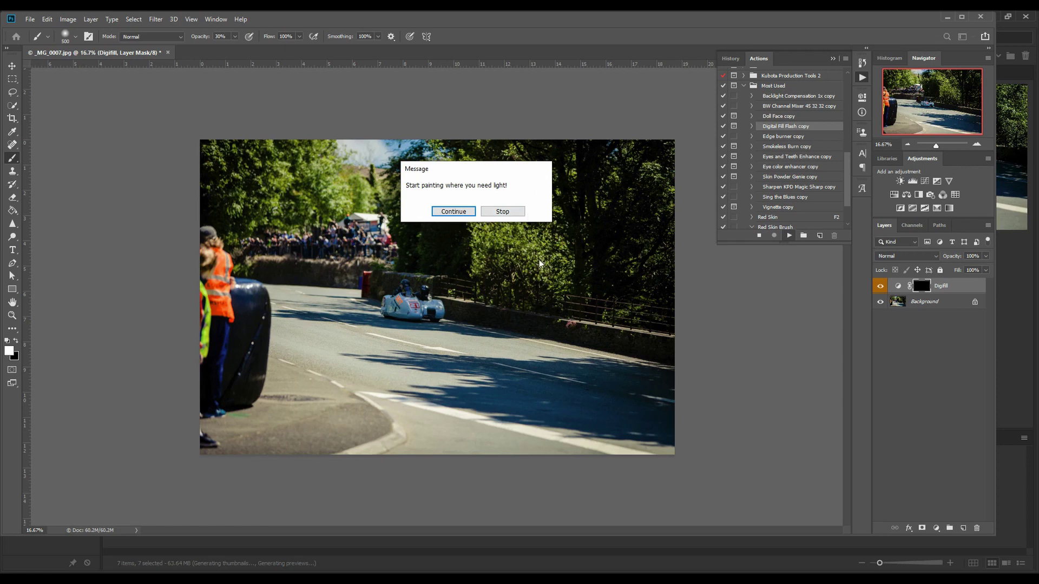
Paint light over the trees on the Digifill mask at 100% brush opacity.
left_click(456, 212)
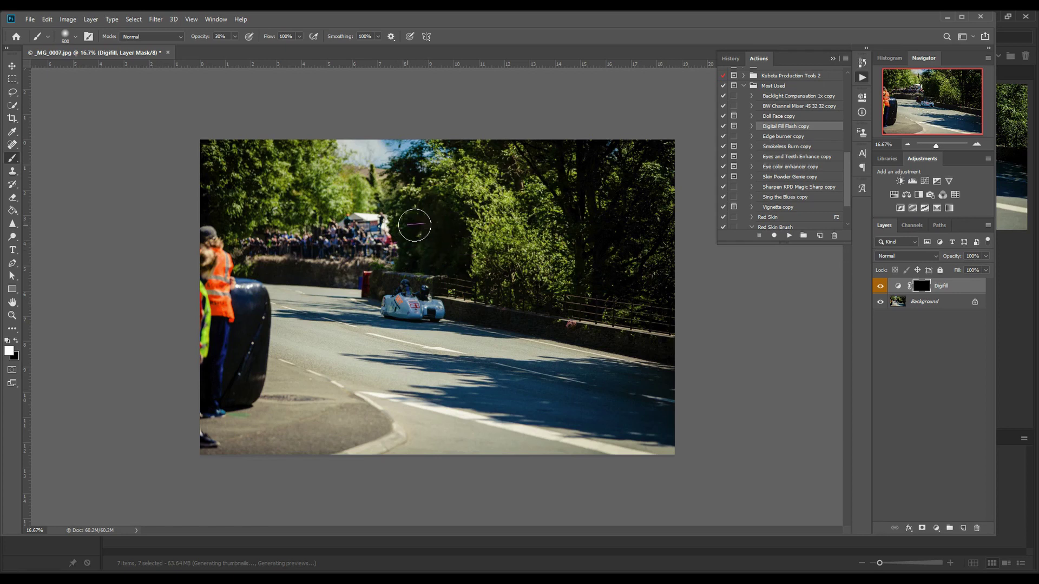
left_click_drag(603, 233, 627, 217)
left_click(235, 37)
left_click_drag(232, 52, 267, 53)
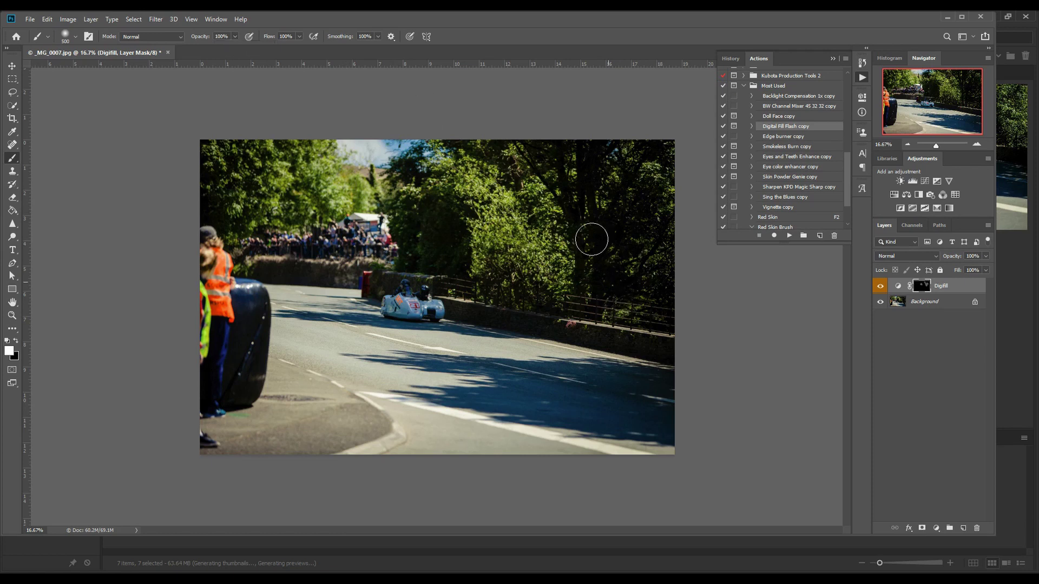
mouse_move(587, 169)
left_mouse_down()
mouse_move(485, 289)
mouse_move(216, 348)
mouse_move(226, 292)
mouse_move(118, 308)
mouse_move(425, 178)
mouse_move(212, 192)
mouse_move(297, 129)
mouse_move(212, 176)
mouse_move(239, 155)
mouse_move(457, 287)
mouse_move(620, 312)
mouse_move(695, 349)
mouse_move(641, 345)
mouse_move(700, 372)
left_mouse_up()
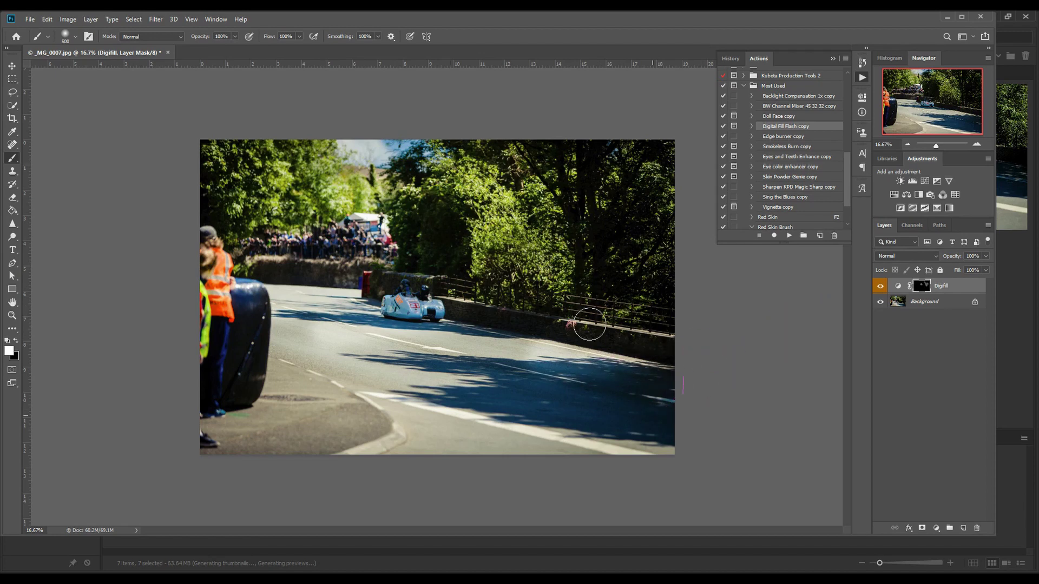
left_click_drag(590, 324, 622, 205)
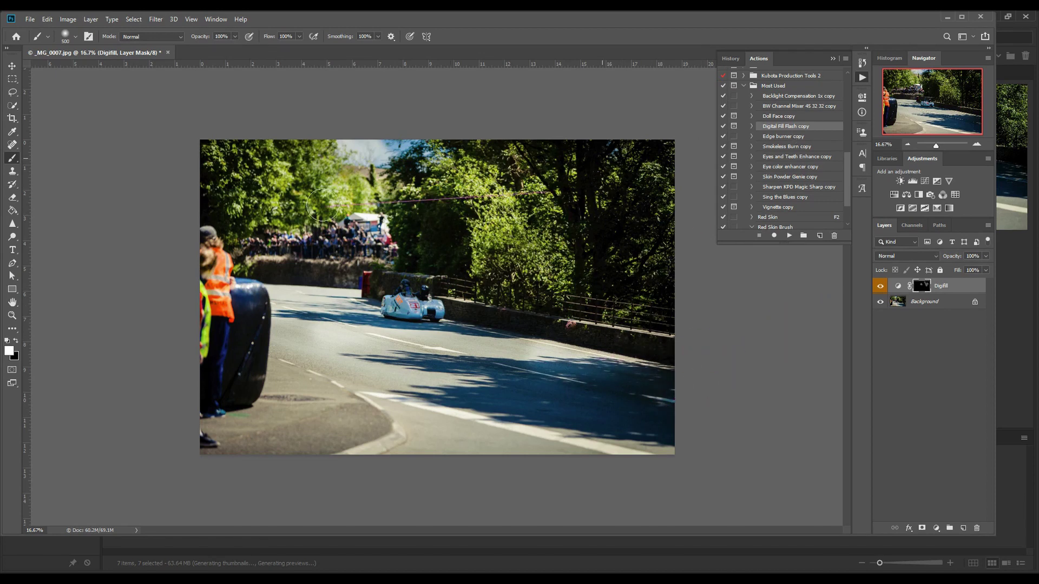
Expand Digital Fill Flash copy's steps, then close _MG_0007.jpg without saving.
left_click(752, 127)
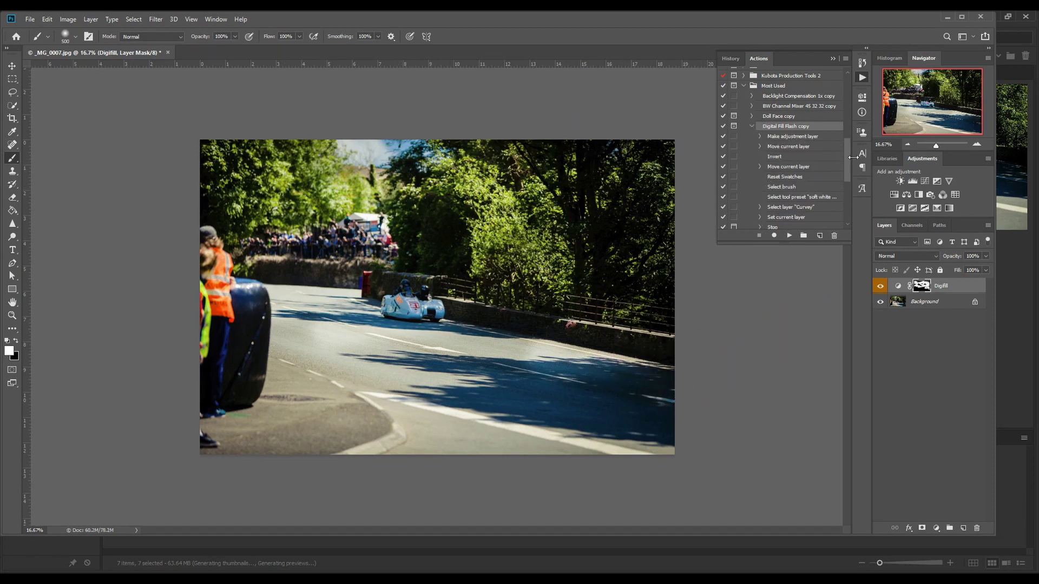
scroll(803, 180, "down", 2)
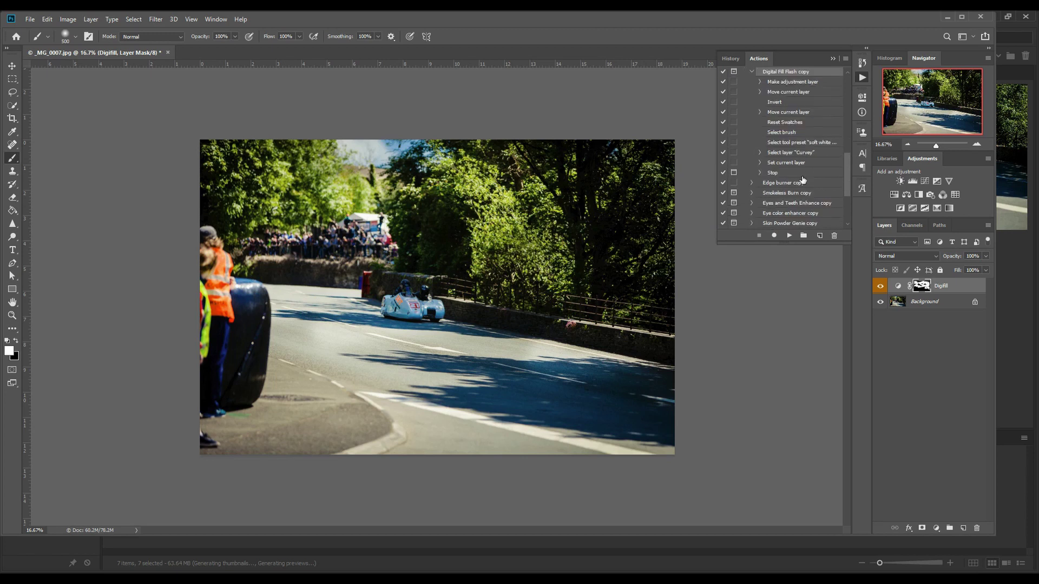
left_click(168, 55)
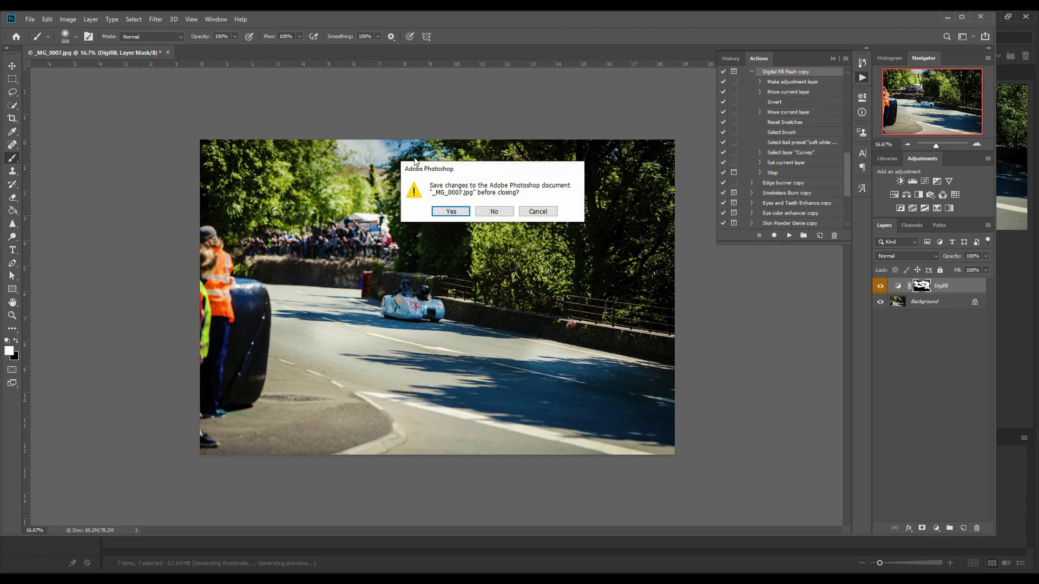
left_click(493, 212)
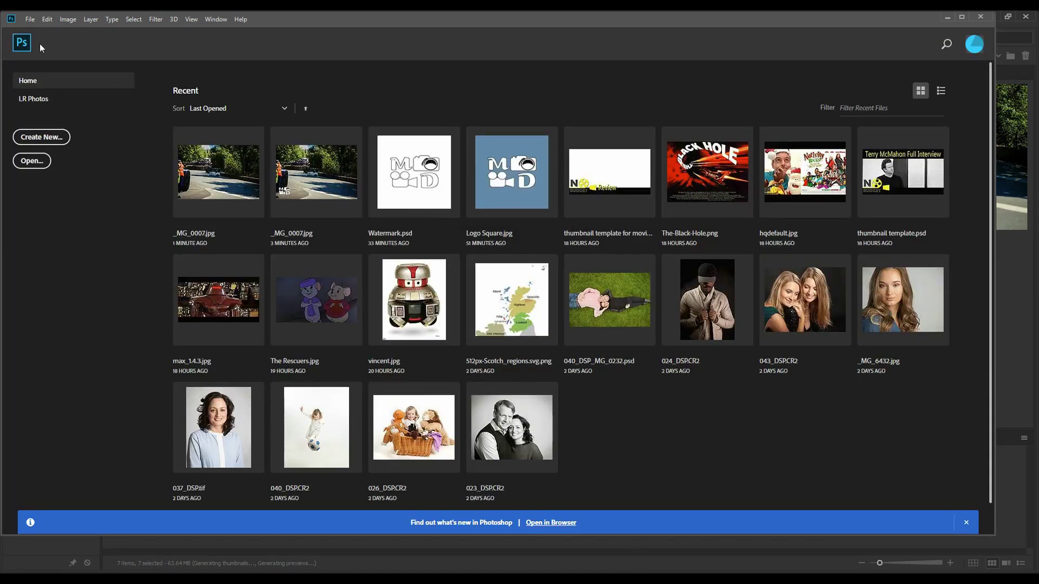
Run a Batch of Digital Fill Flash copy from Batch Demo into Batch Results.
left_click(25, 21)
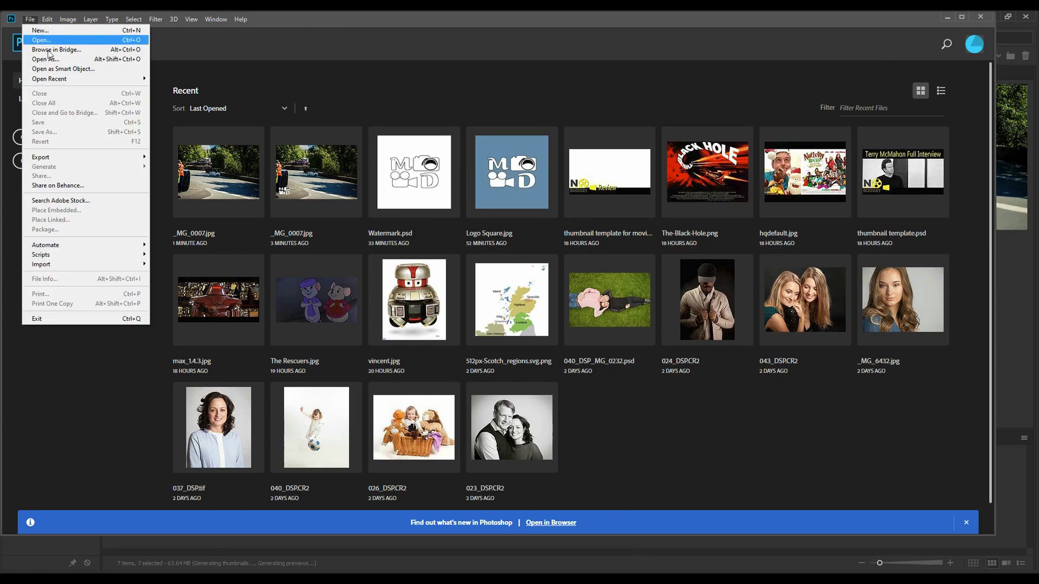
mouse_move(86, 248)
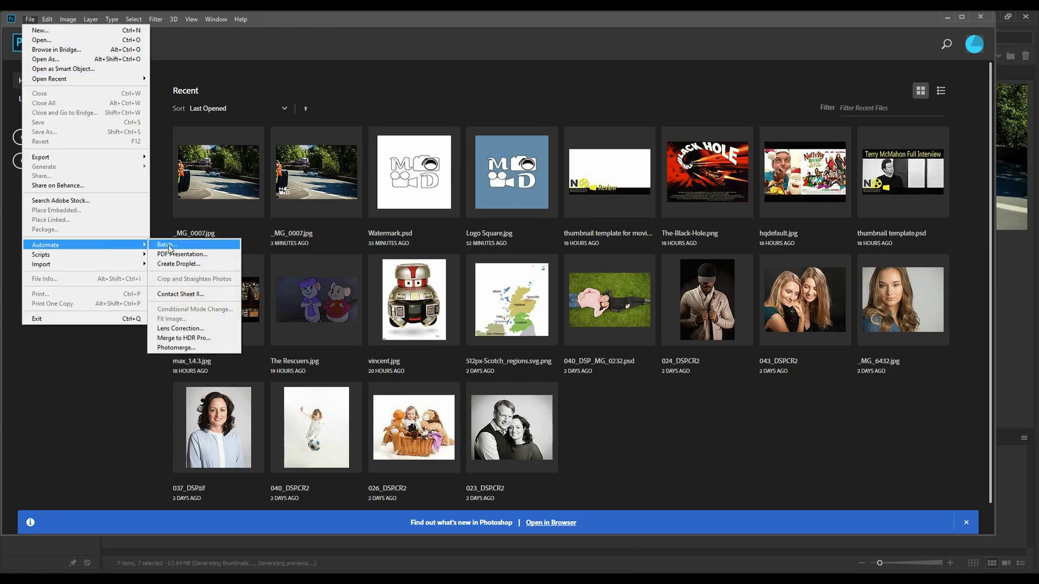
left_click(168, 245)
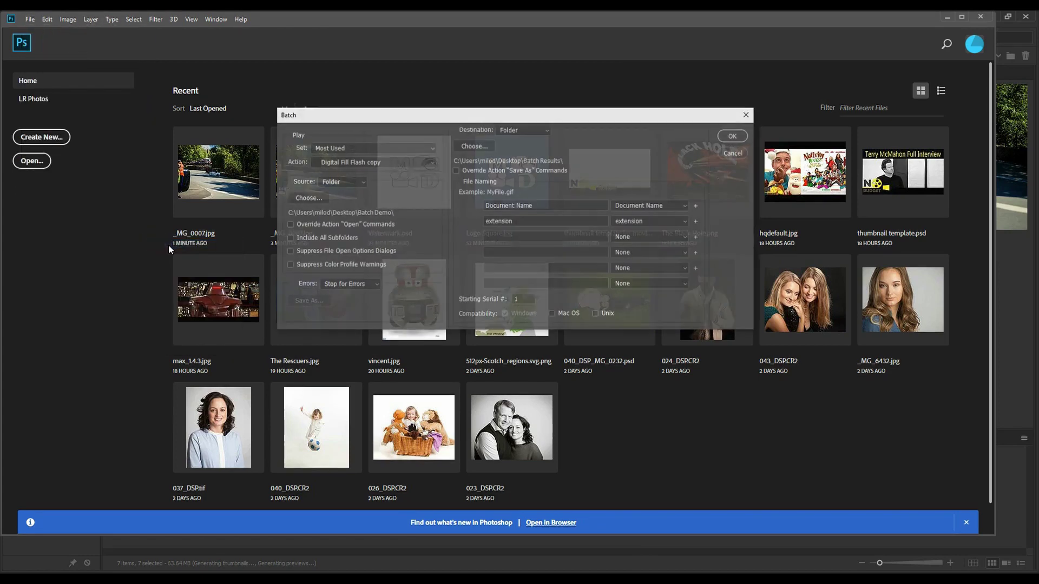
left_click(368, 162)
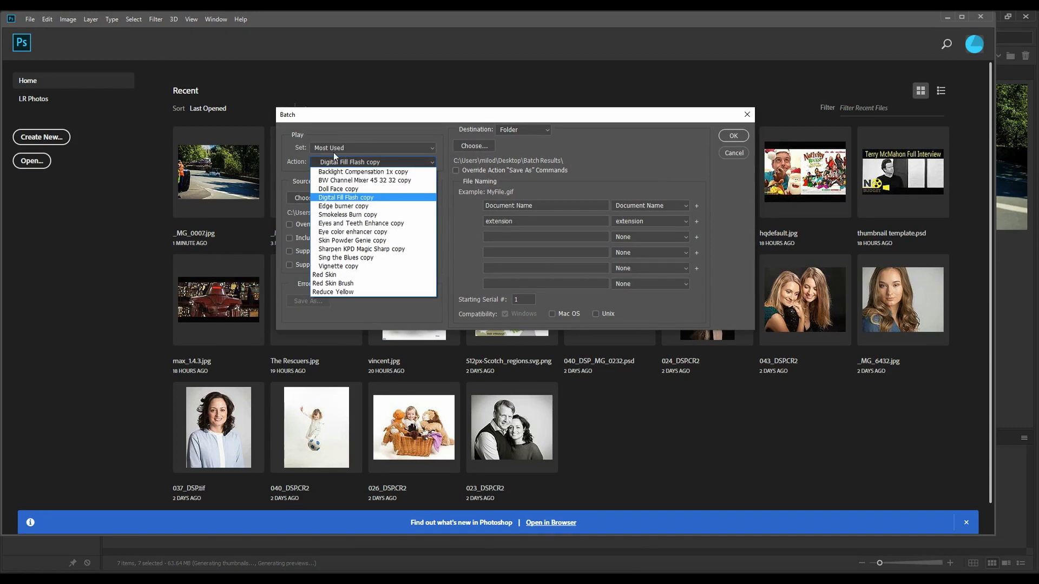
left_click(334, 198)
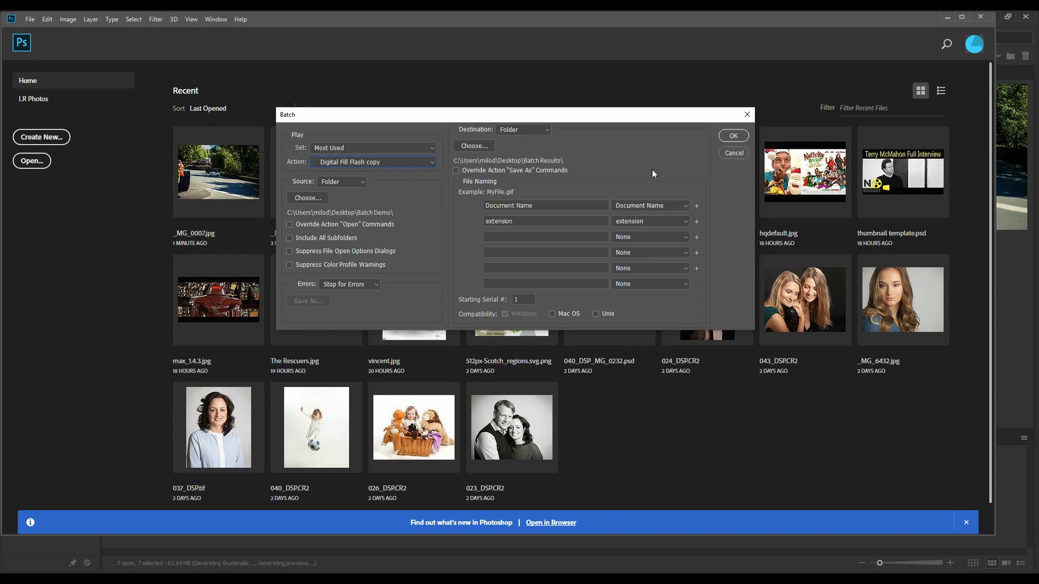
left_click(734, 137)
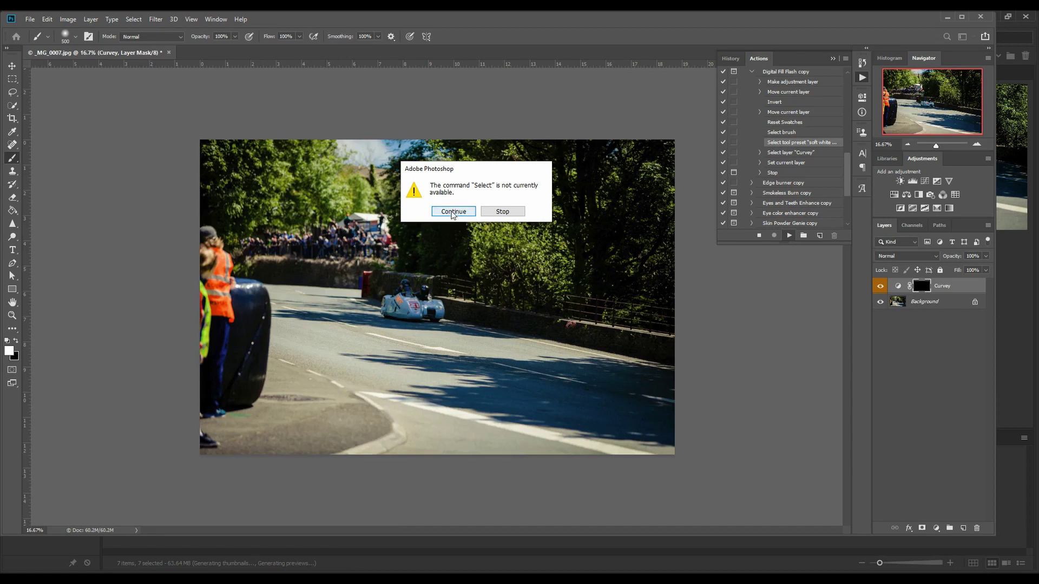
Continue past the Select alert and paint prompt, then save _MG_0007 into Batch Results.
left_click(454, 212)
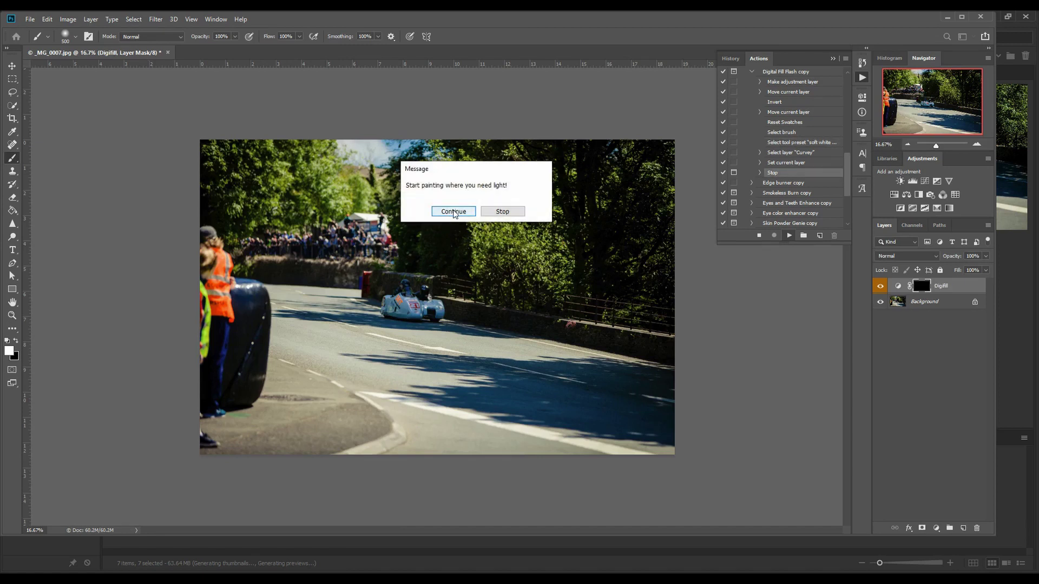
left_click(453, 212)
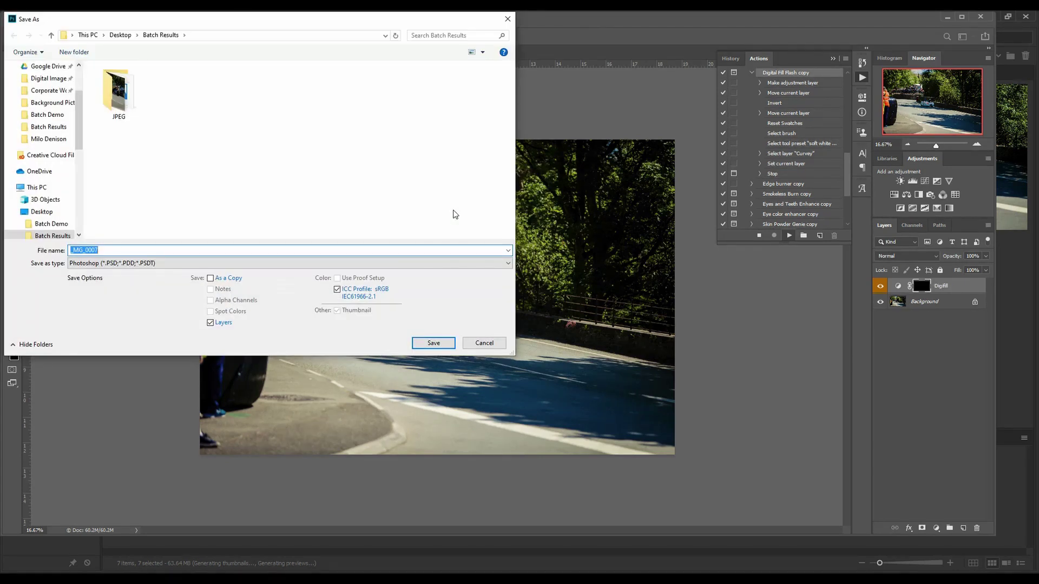
left_click_drag(370, 24, 523, 96)
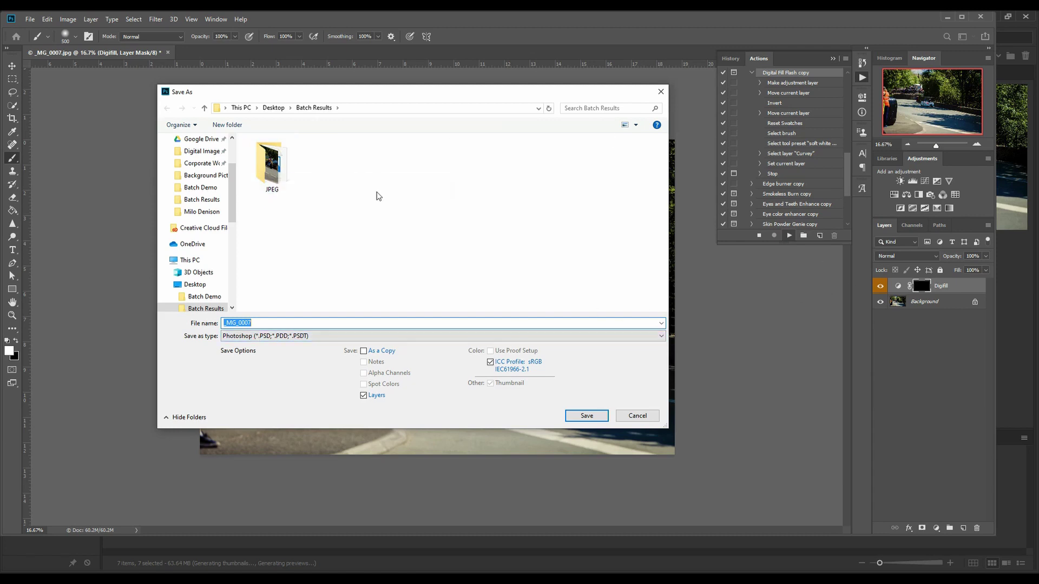
left_click(587, 415)
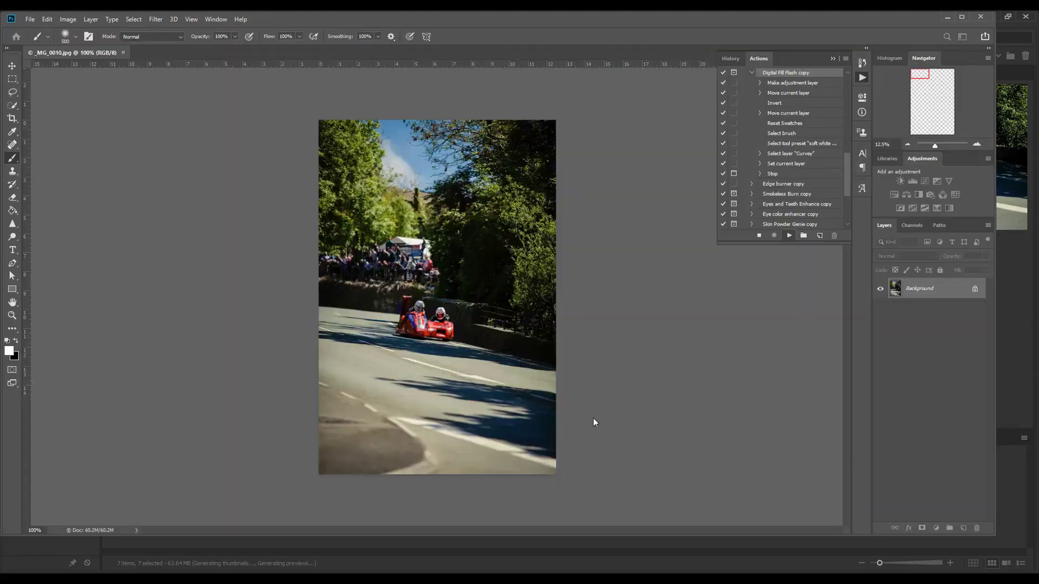
Dismiss the paint prompt on _MG_0010.jpg, cancel its save, and stop the batch.
left_click(463, 214)
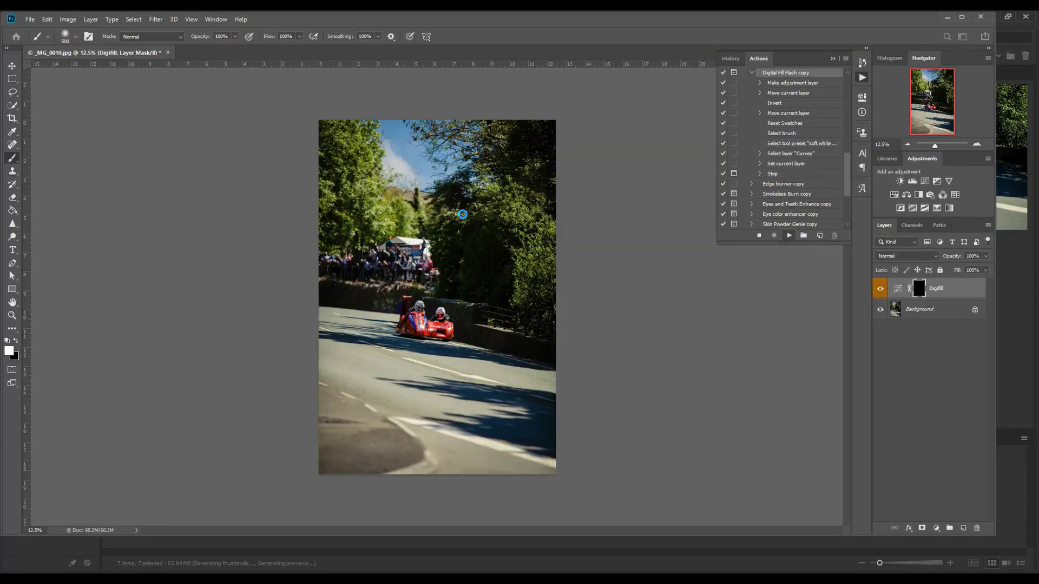
left_click(631, 418)
left_click(513, 211)
Collapse the Digital Fill Flash copy action's steps in the Actions panel.
left_click_drag(847, 168, 851, 149)
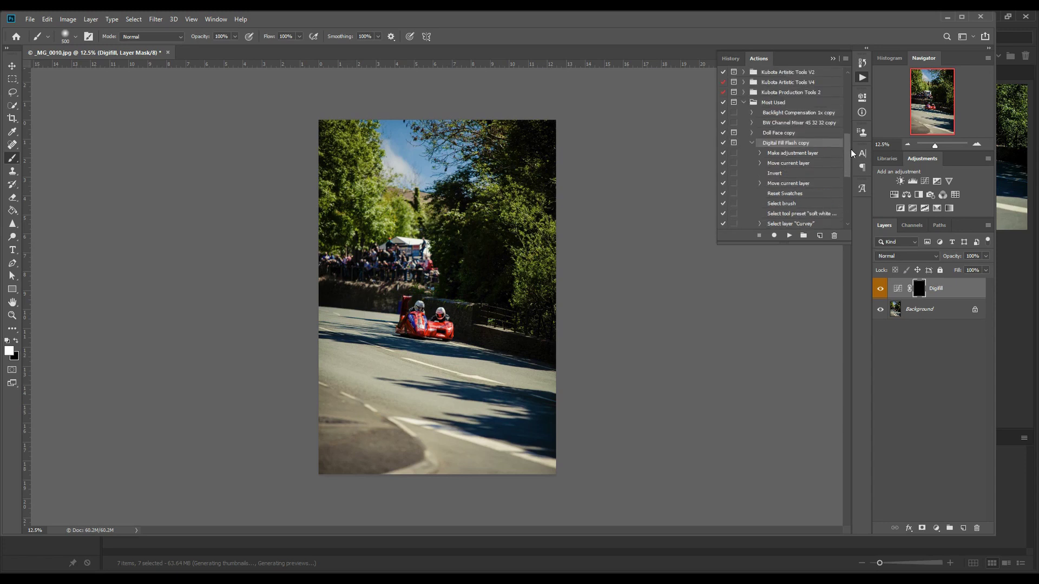
left_click(752, 144)
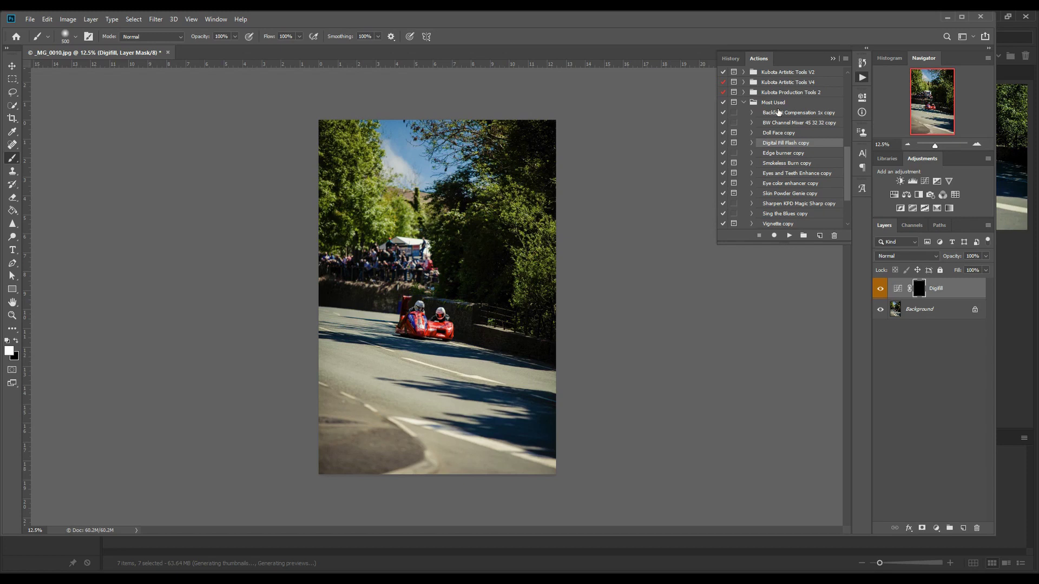
left_click_drag(849, 164, 844, 95)
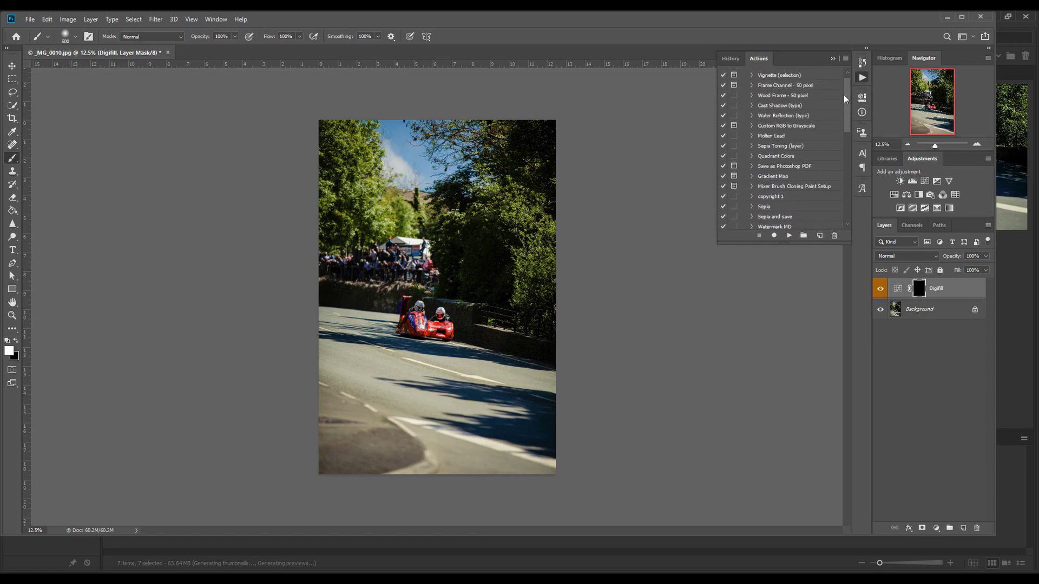